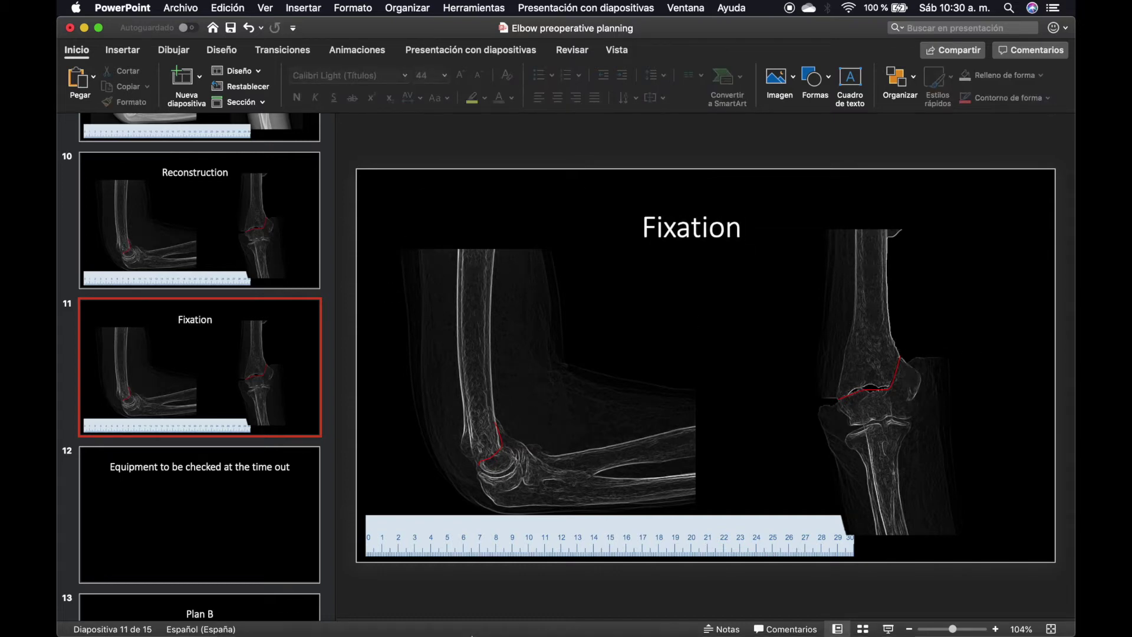
Step: Search Google for 'cortical screw' in the browser
click(566, 608)
text(cortical screw)
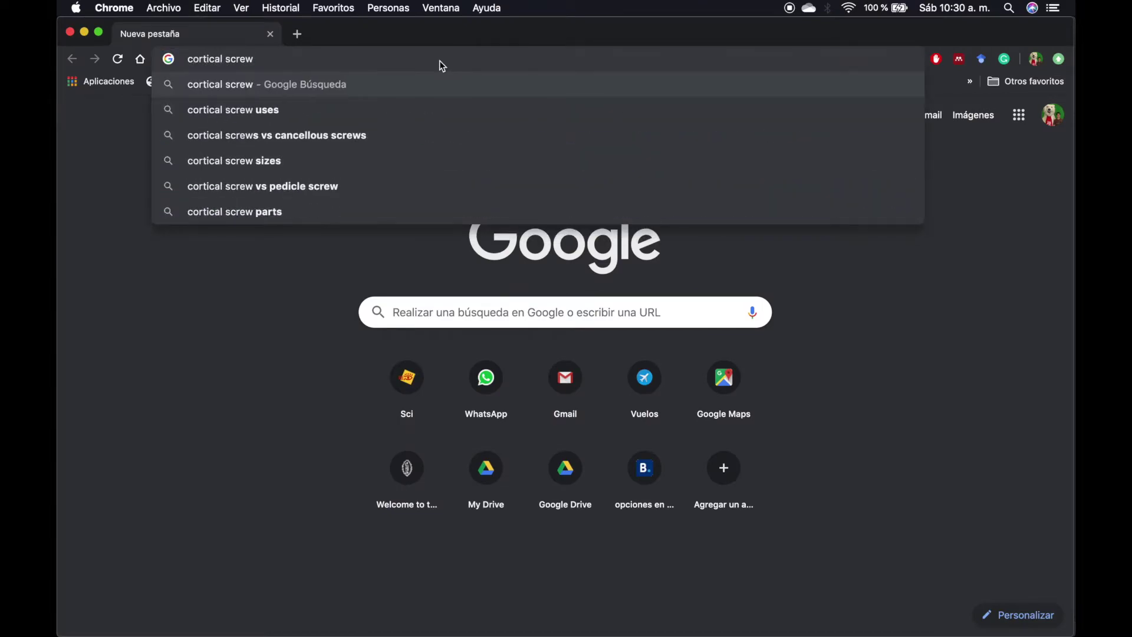
key(Return)
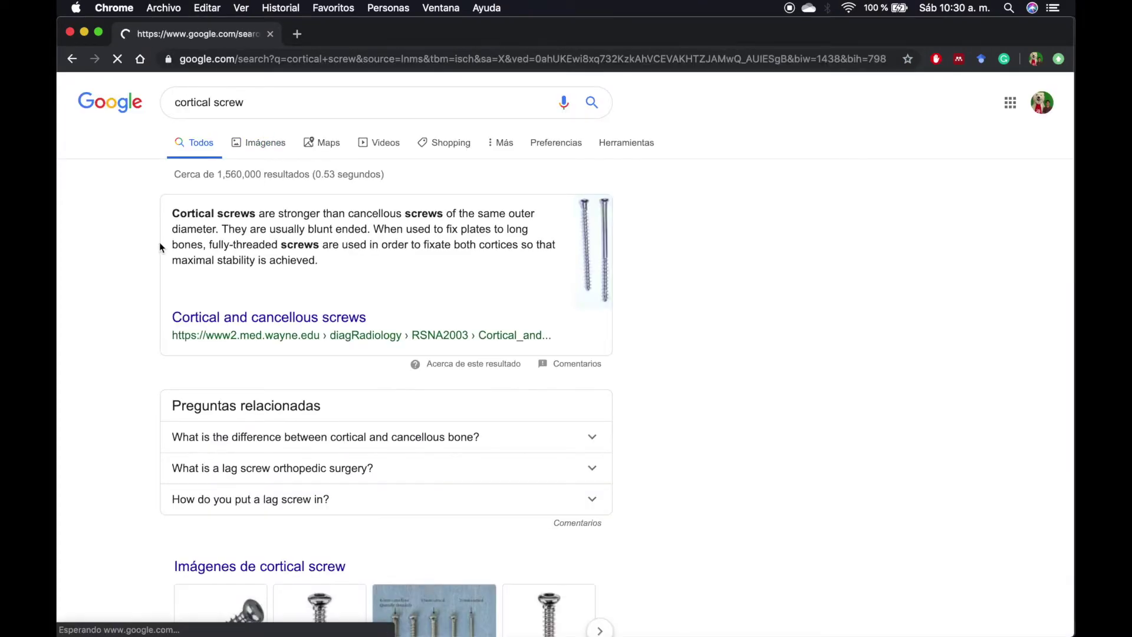
Step: Copy the AO Surgery Reference cortical screw diagram image from the results
scroll(376, 394, down, 3)
scroll(376, 394, down, 15)
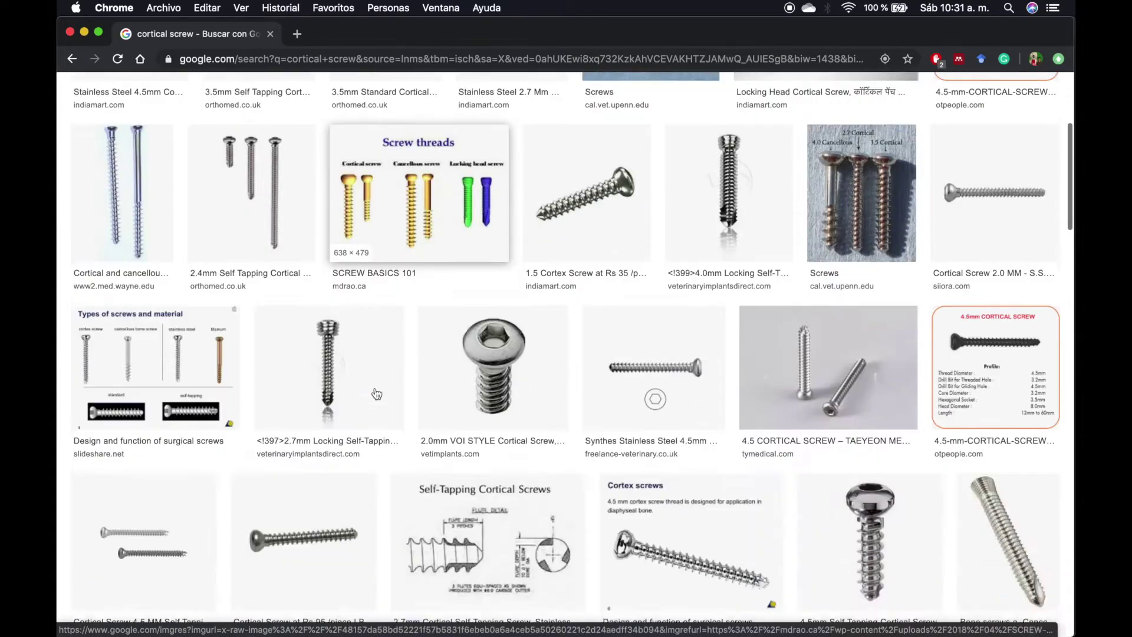
scroll(376, 394, down, 10)
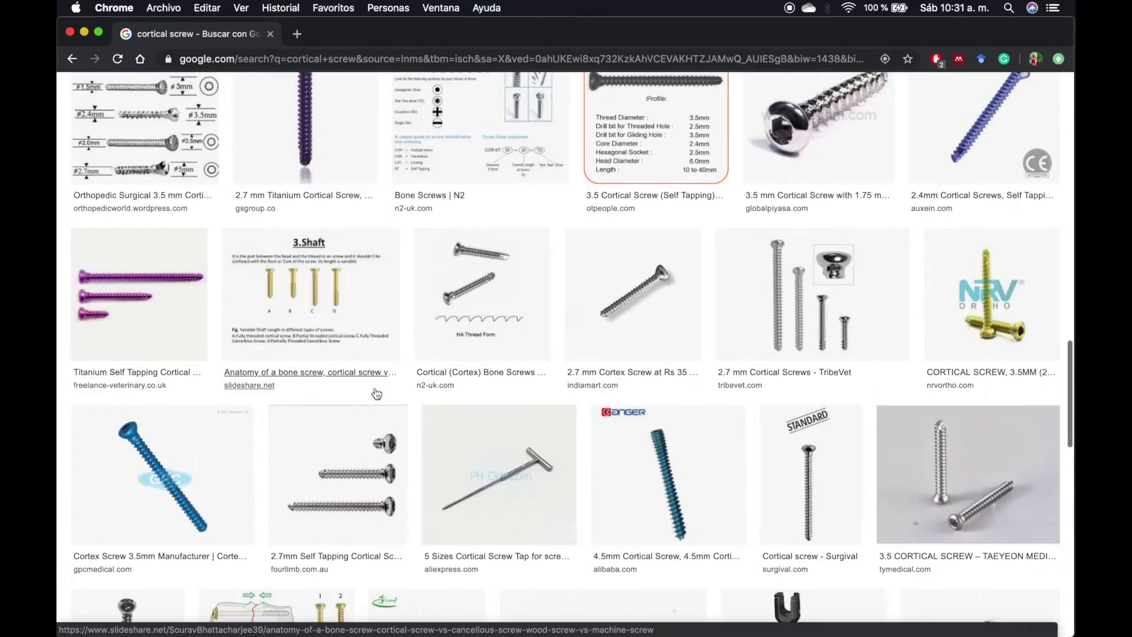
click(336, 392)
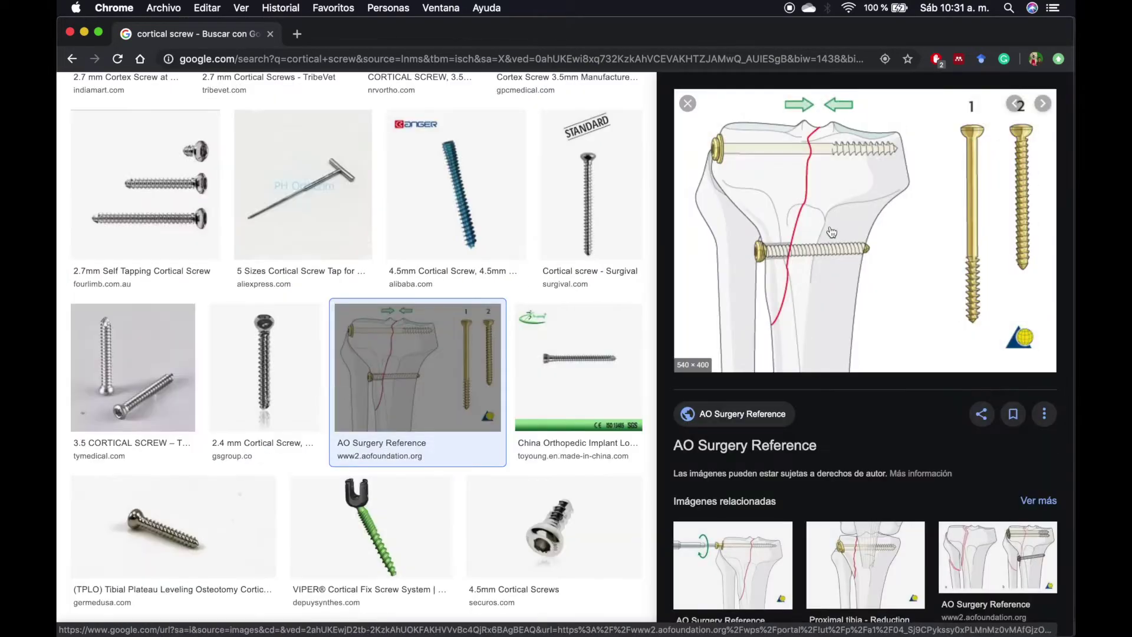
right_click(902, 300)
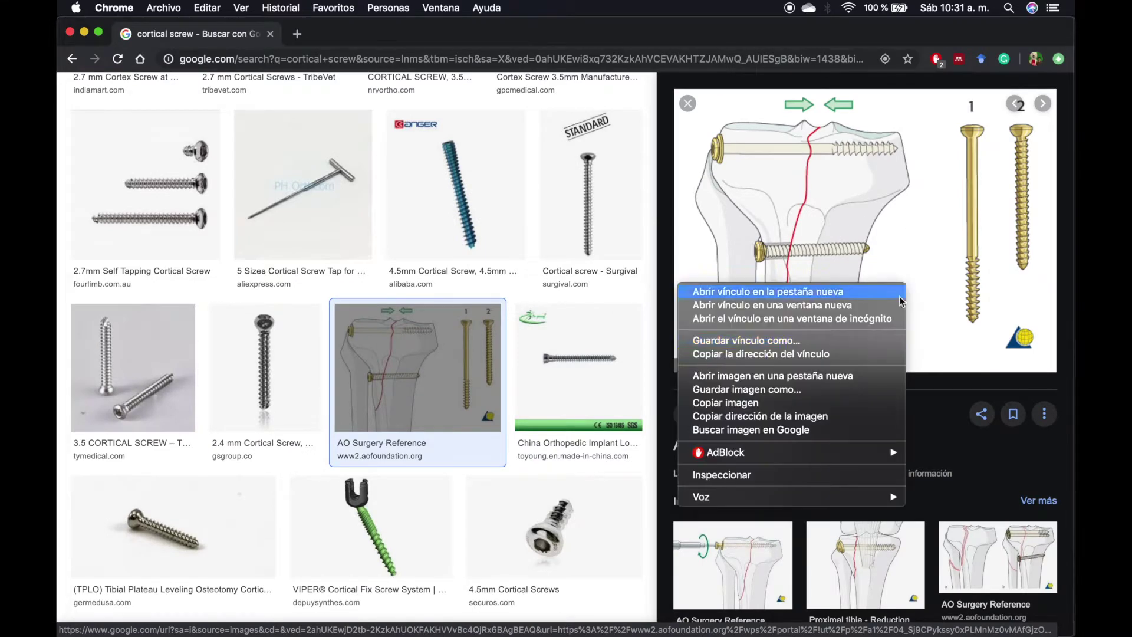
click(775, 404)
Step: Paste the screw diagram onto the Fixation slide, crop it to screw 2, and start Quitar fondo
click(614, 610)
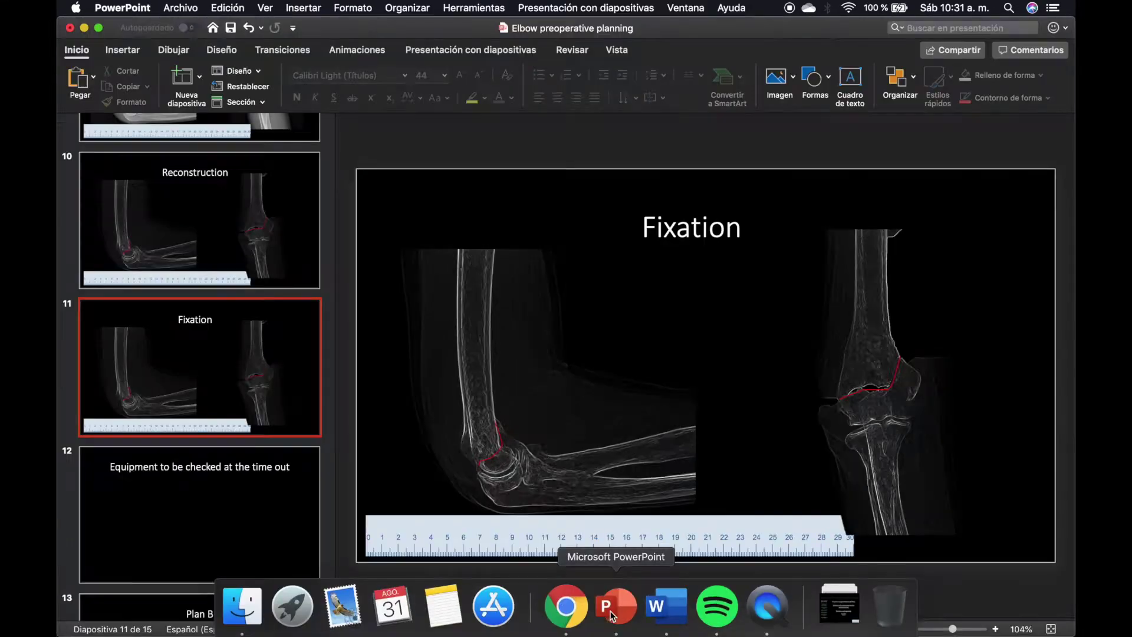
key(super+v)
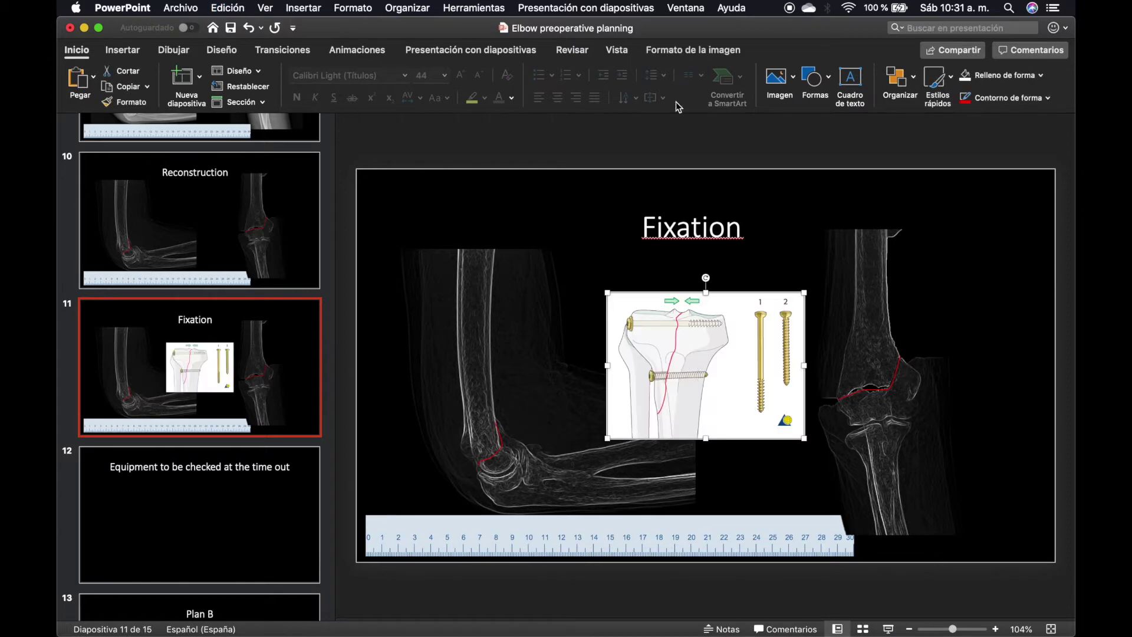
click(670, 52)
click(732, 77)
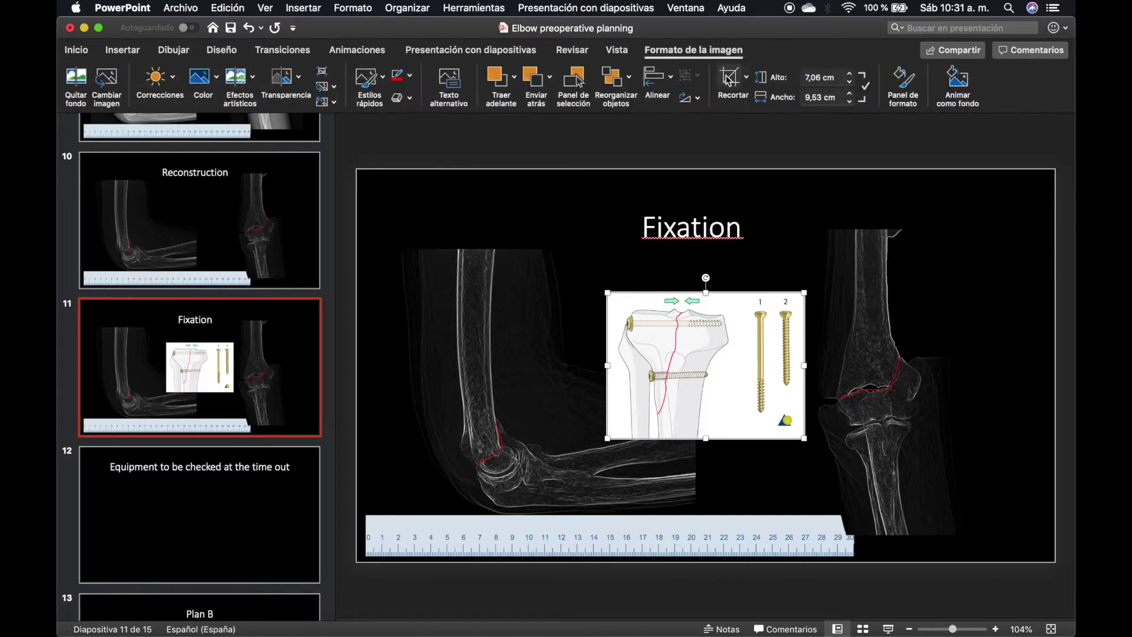
drag(609, 437, 773, 392)
drag(795, 293, 801, 305)
click(731, 82)
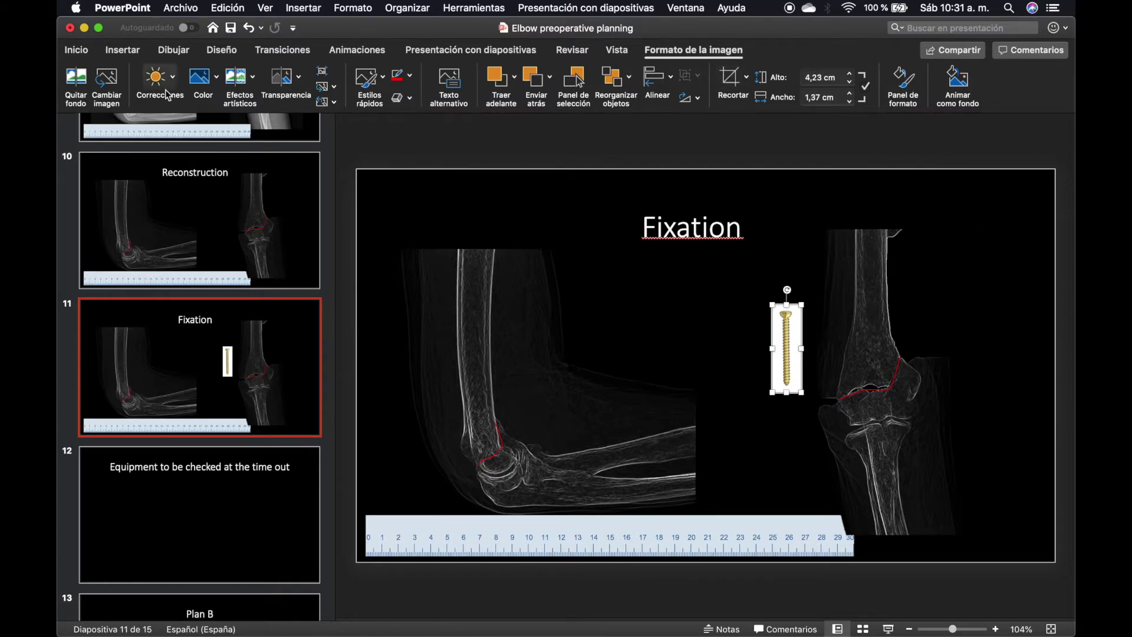
click(76, 85)
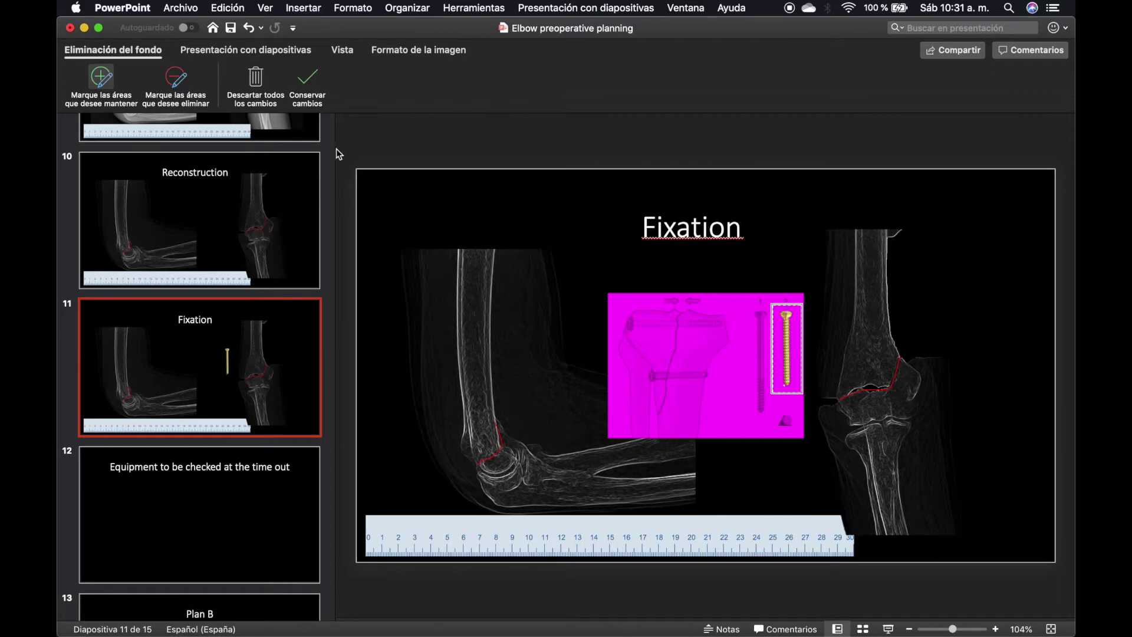
Step: Keep the background removal and recolour the screw blue
click(312, 79)
click(201, 77)
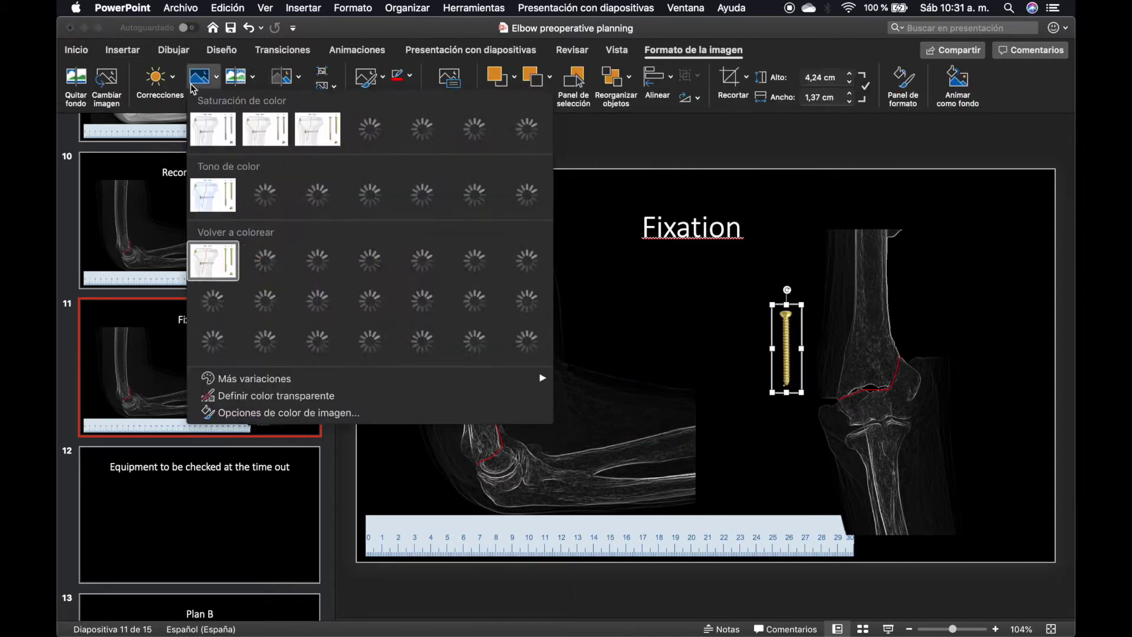
click(266, 301)
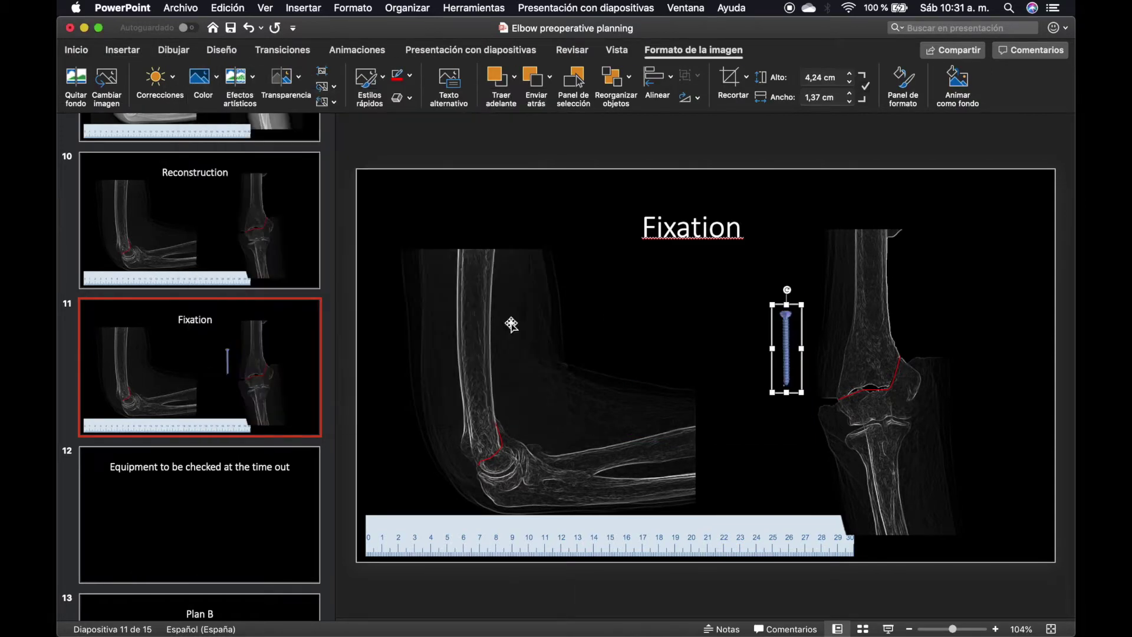
Step: Line the screw up along the ruler from its zero mark, sizing it to 4.23 cm
drag(782, 308, 366, 483)
scroll(390, 518, up, 5)
mouse_move(385, 601)
mouse_down()
mouse_move(389, 580)
mouse_move(394, 597)
mouse_up()
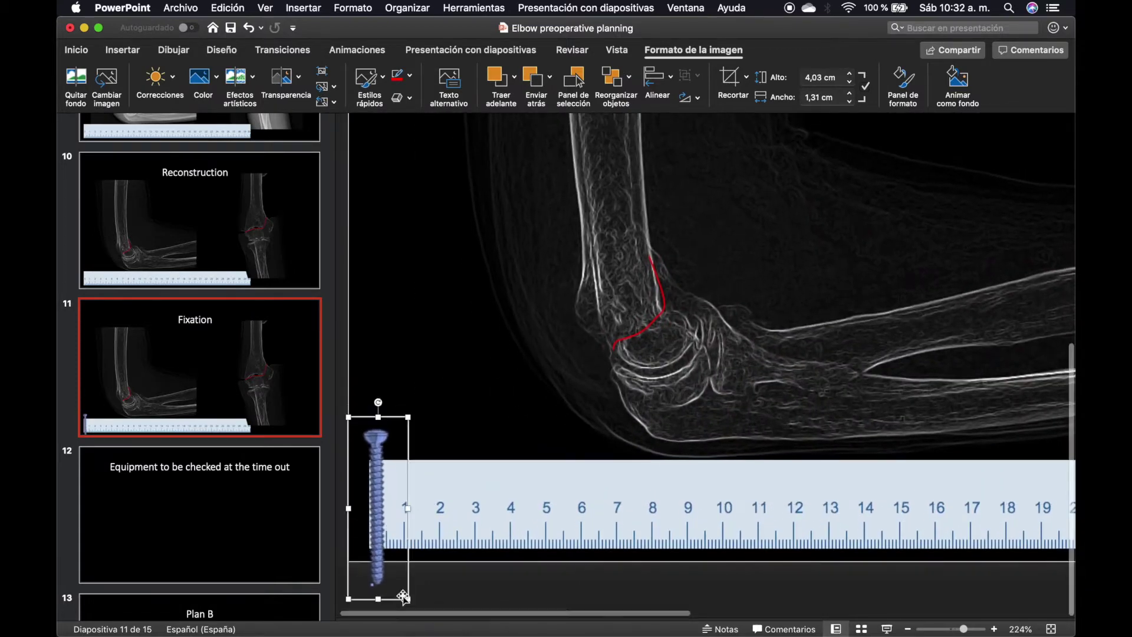
drag(380, 481, 619, 259)
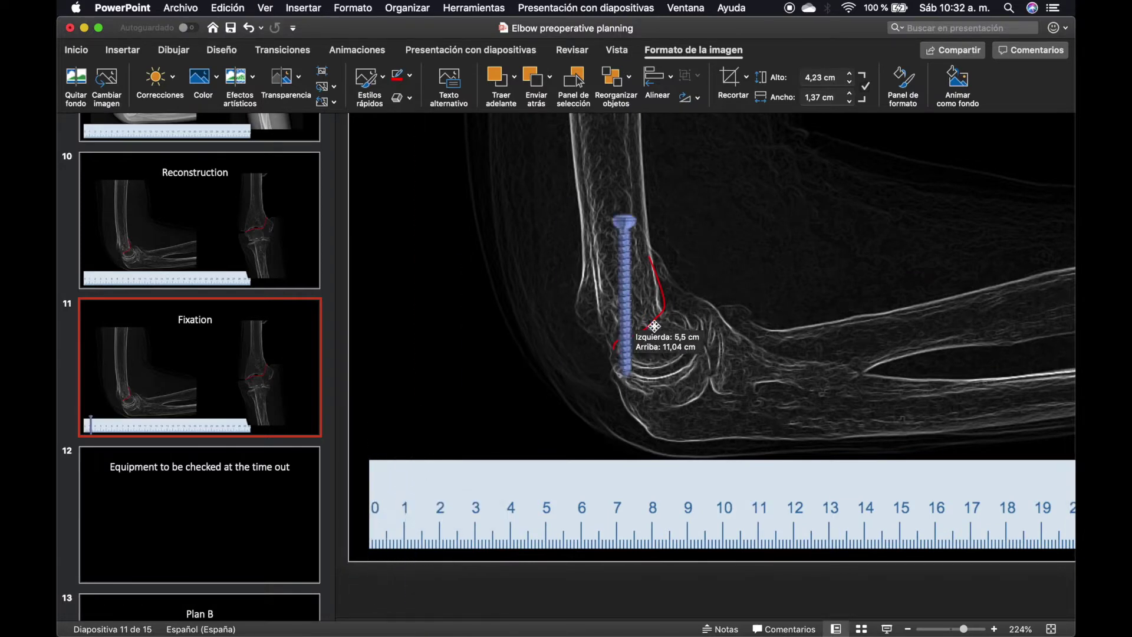
scroll(619, 260, down, 5)
Step: Place and tilt the blue screw across the fracture on the right X-ray
drag(511, 430, 755, 422)
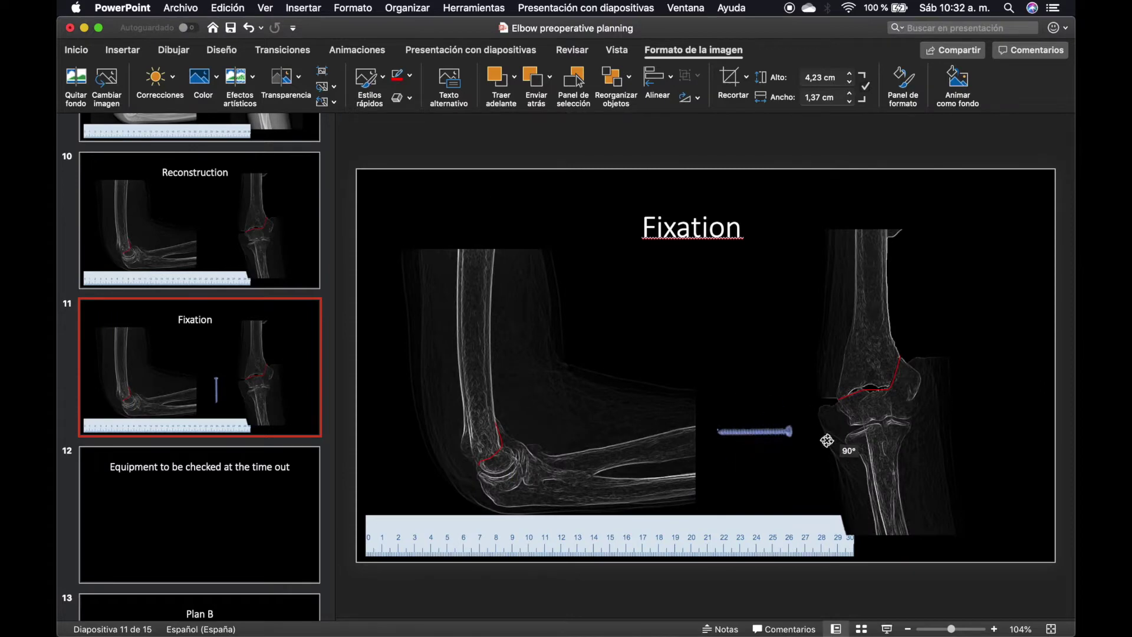
drag(743, 441, 851, 404)
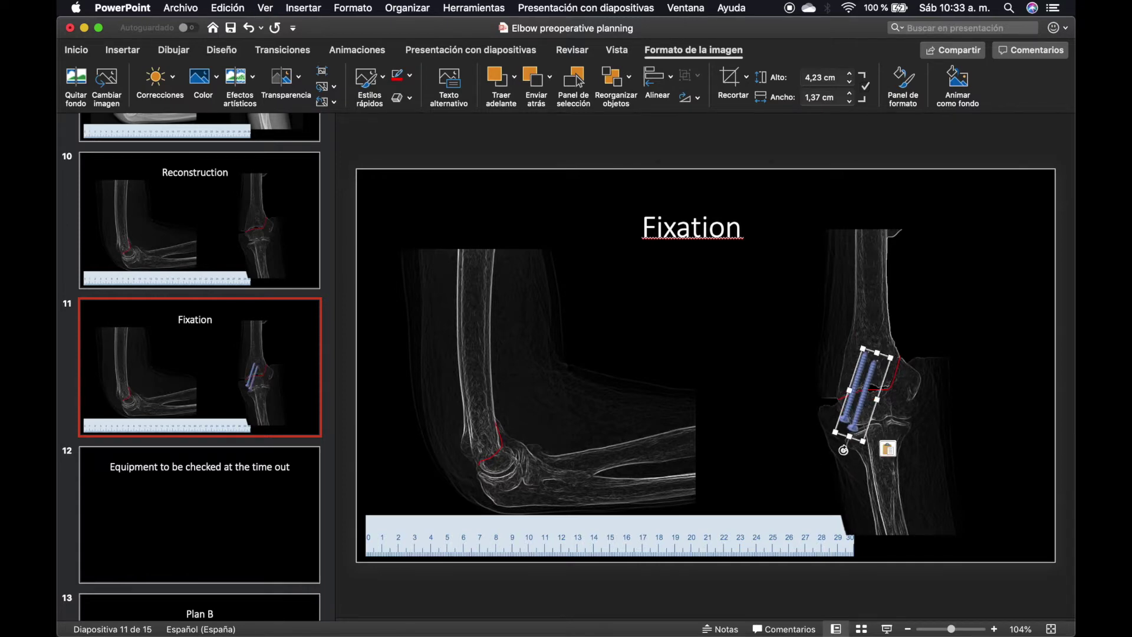
drag(883, 409, 907, 396)
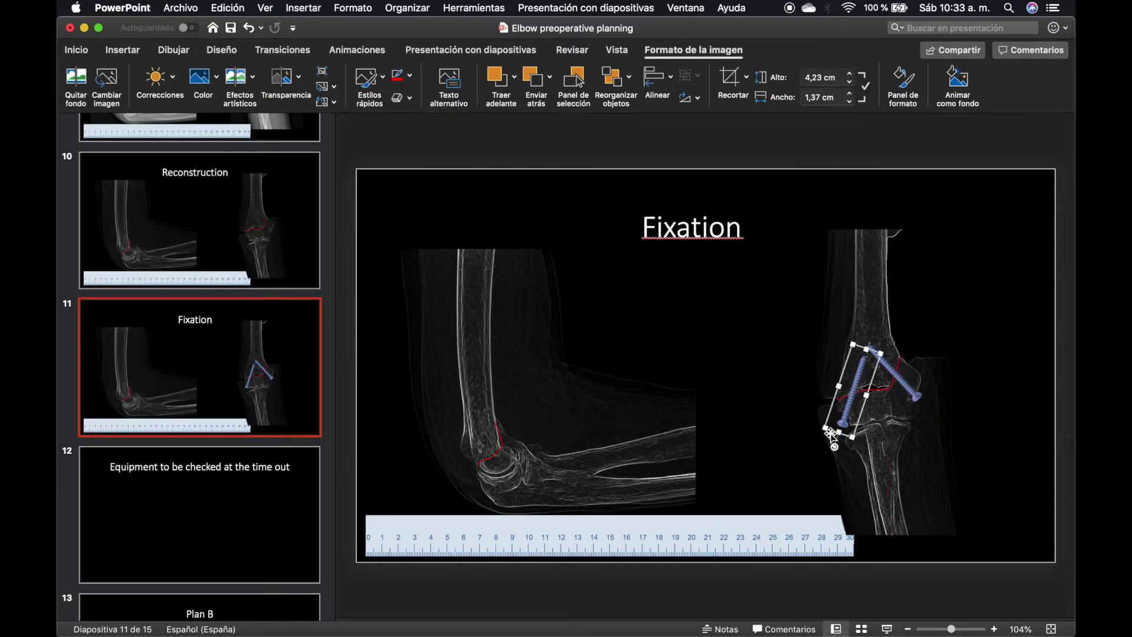
scroll(1025, 404, up, 5)
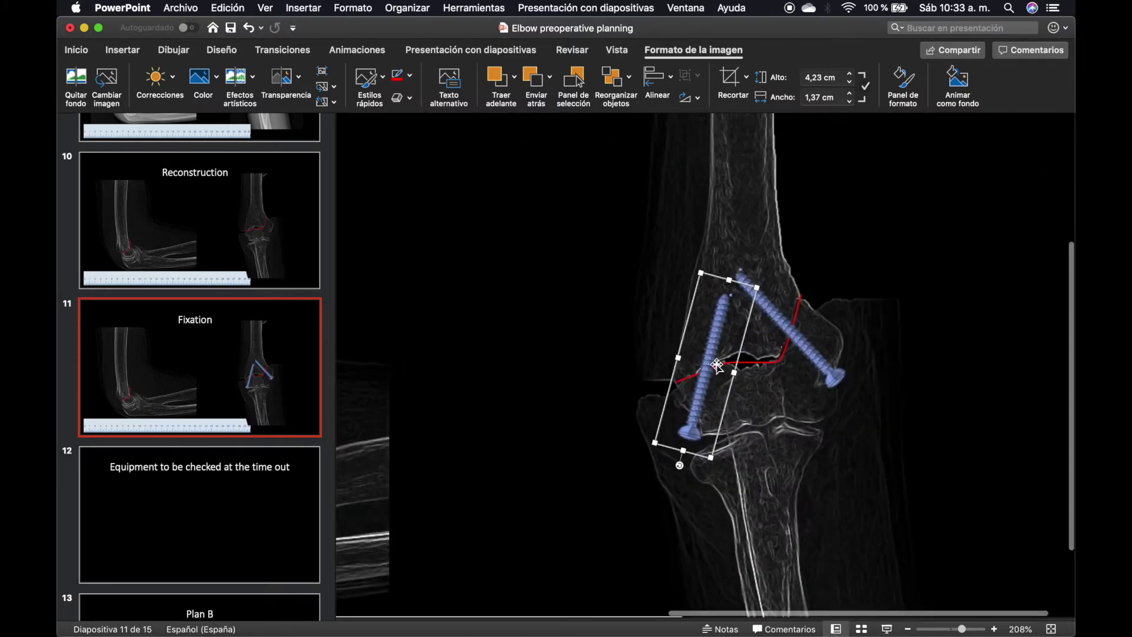
drag(692, 391, 692, 380)
Step: Duplicate the screw, shorten the copy to 2.6 cm, and move it up the humeral shaft
key(super+d)
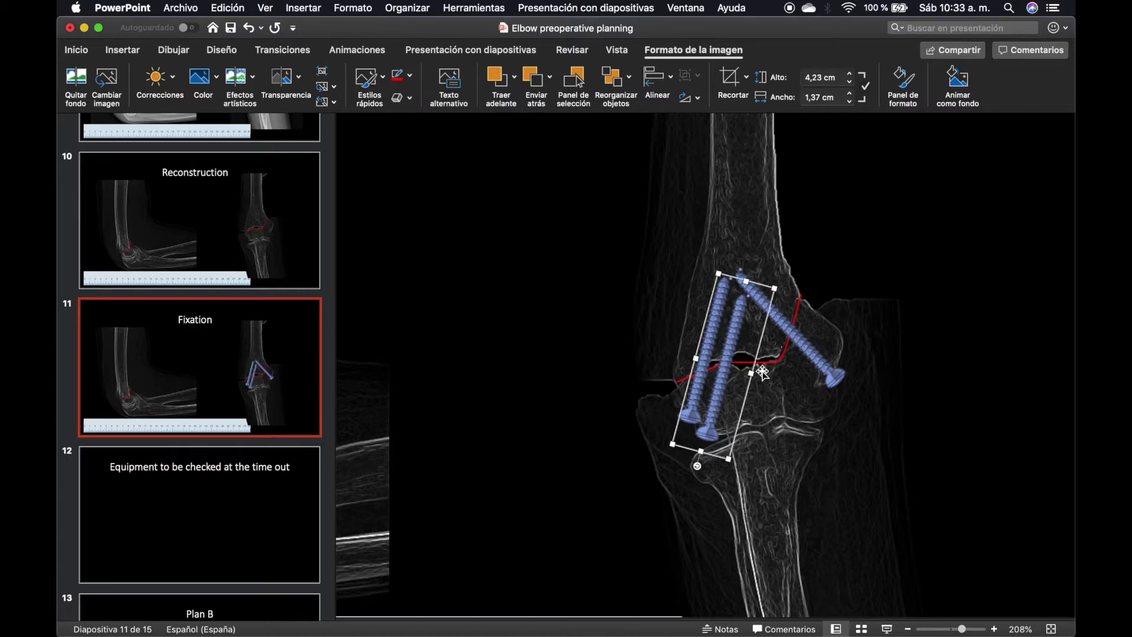
drag(701, 451, 721, 402)
drag(738, 349, 744, 230)
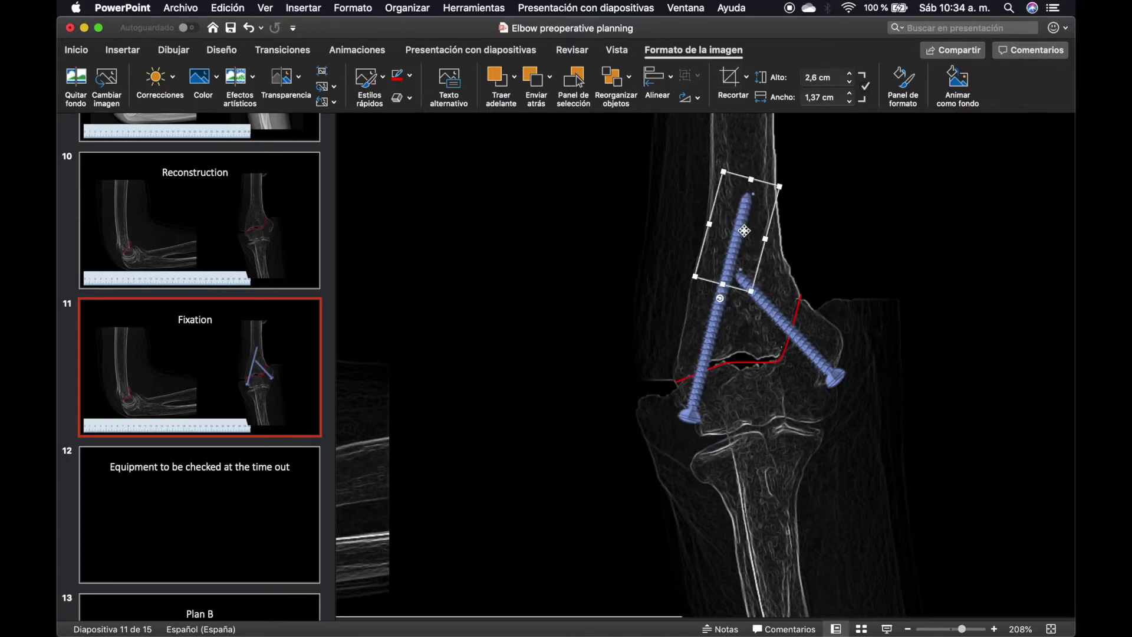
drag(730, 277, 788, 277)
key(super+z)
shift+click(714, 345)
Step: Group the two screws, rotate the pair about 5 degrees, and adjust the short screw
right_click(713, 345)
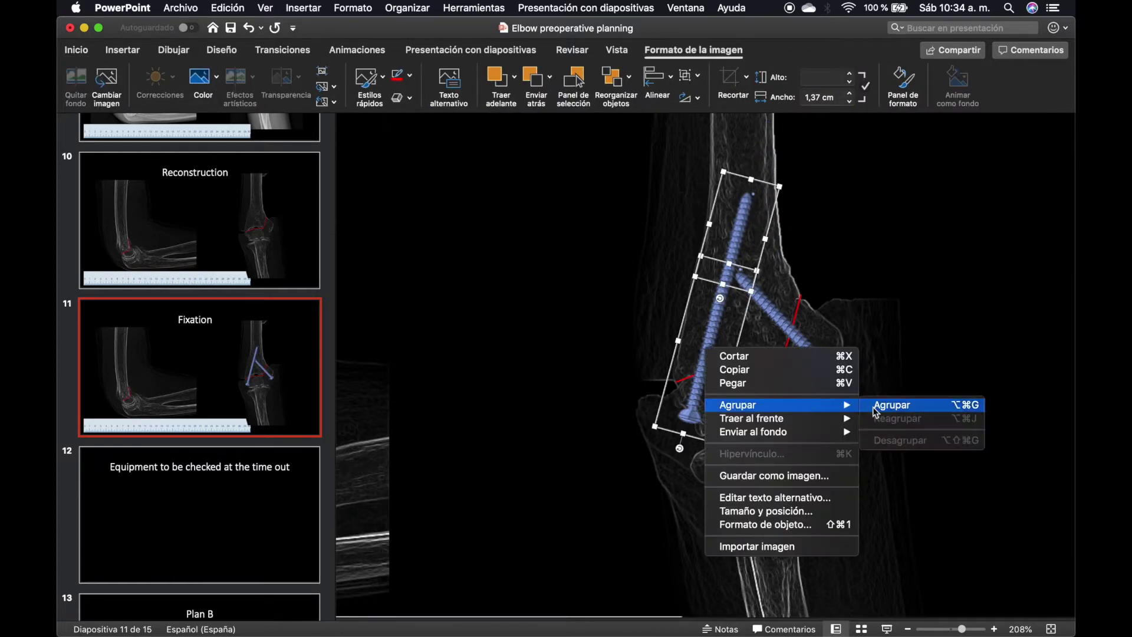
click(893, 405)
drag(719, 151, 749, 153)
drag(726, 306, 728, 310)
click(837, 381)
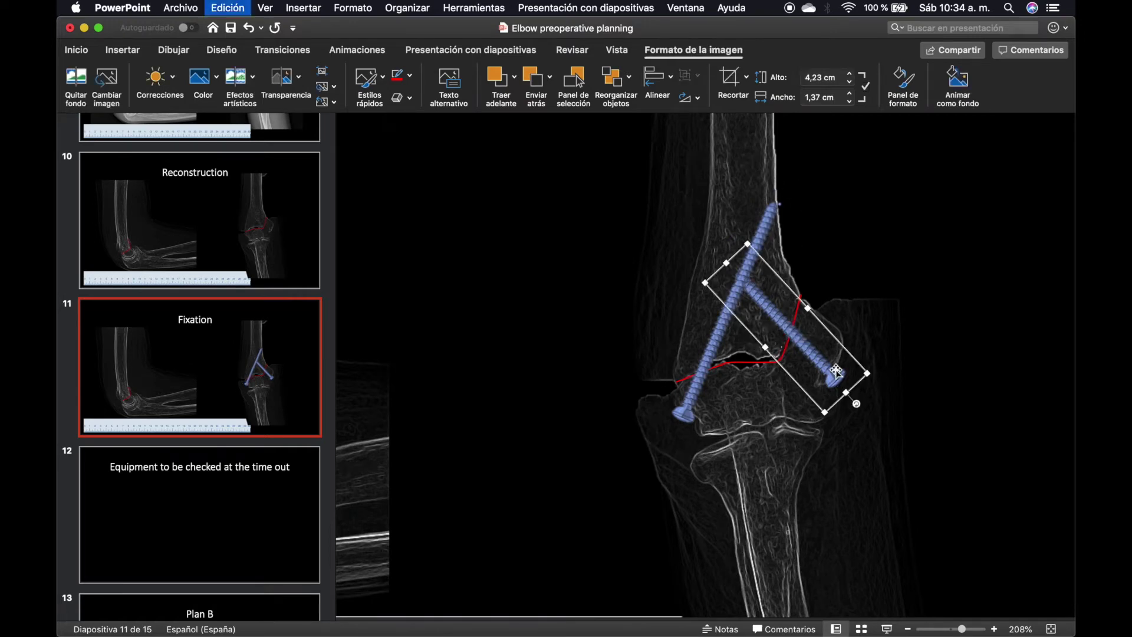
drag(838, 380, 740, 282)
Step: Make the short screw semi-transparent with a Transparencia preset
click(1052, 629)
click(1027, 445)
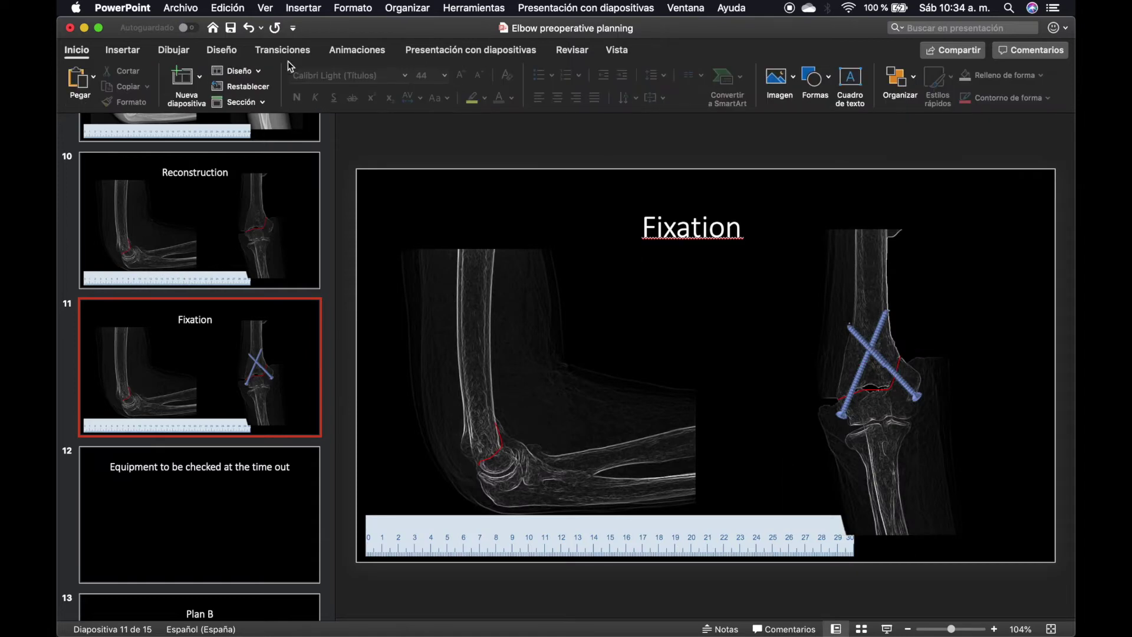
click(867, 362)
click(284, 89)
click(400, 112)
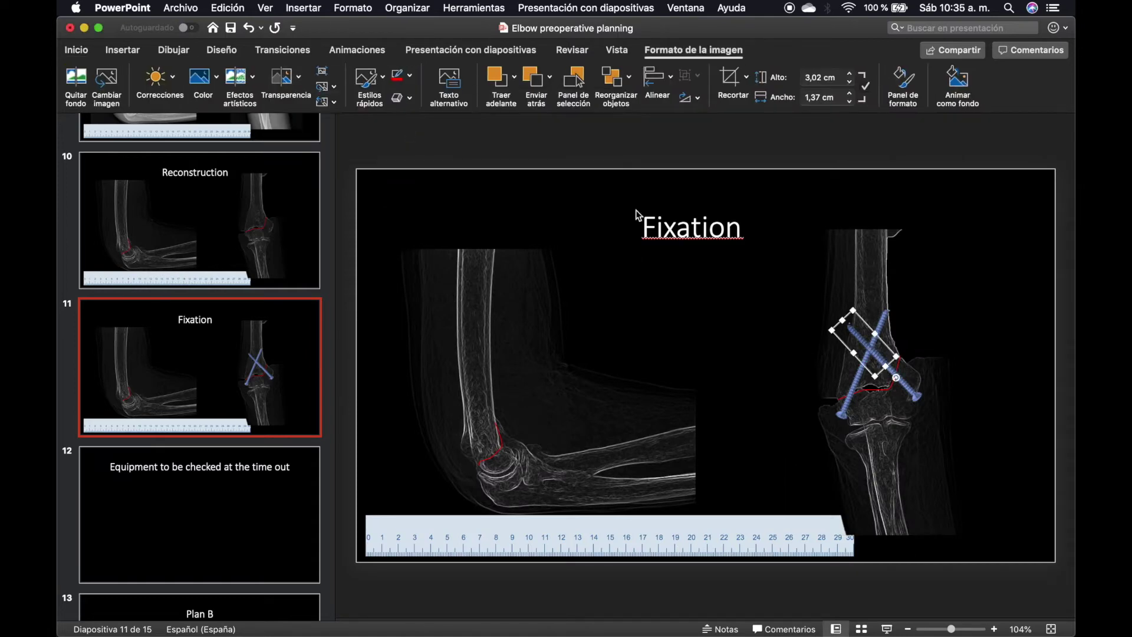
scroll(798, 442, up, 5)
click(283, 89)
click(725, 333)
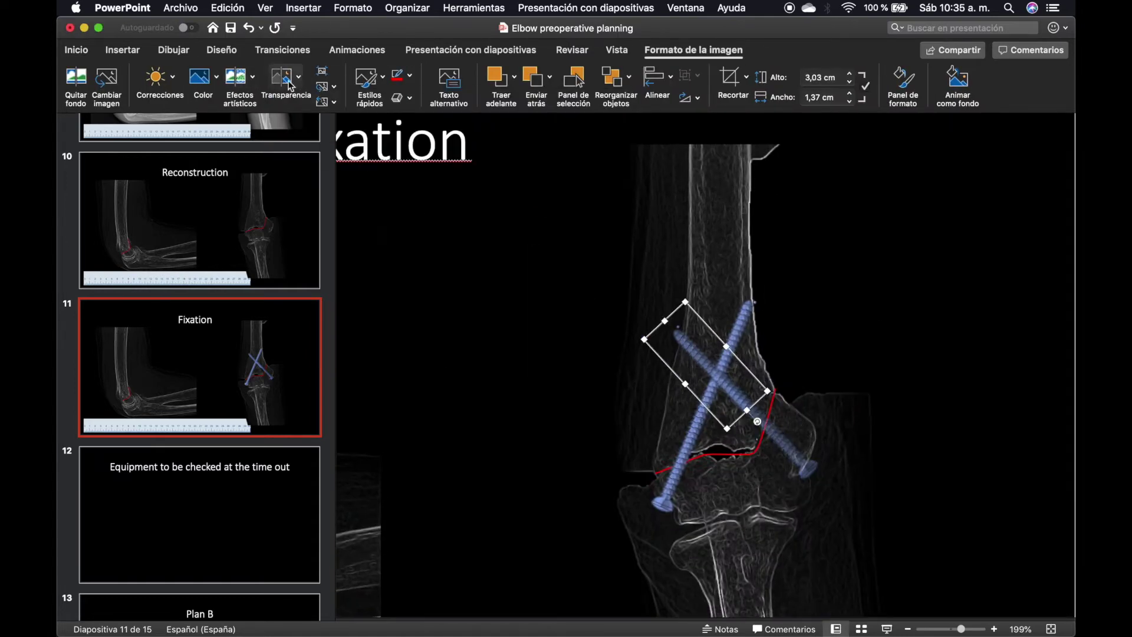
Step: Ungroup the screws and make the long screw semi-transparent as well
click(693, 425)
right_click(691, 425)
mouse_move(766, 481)
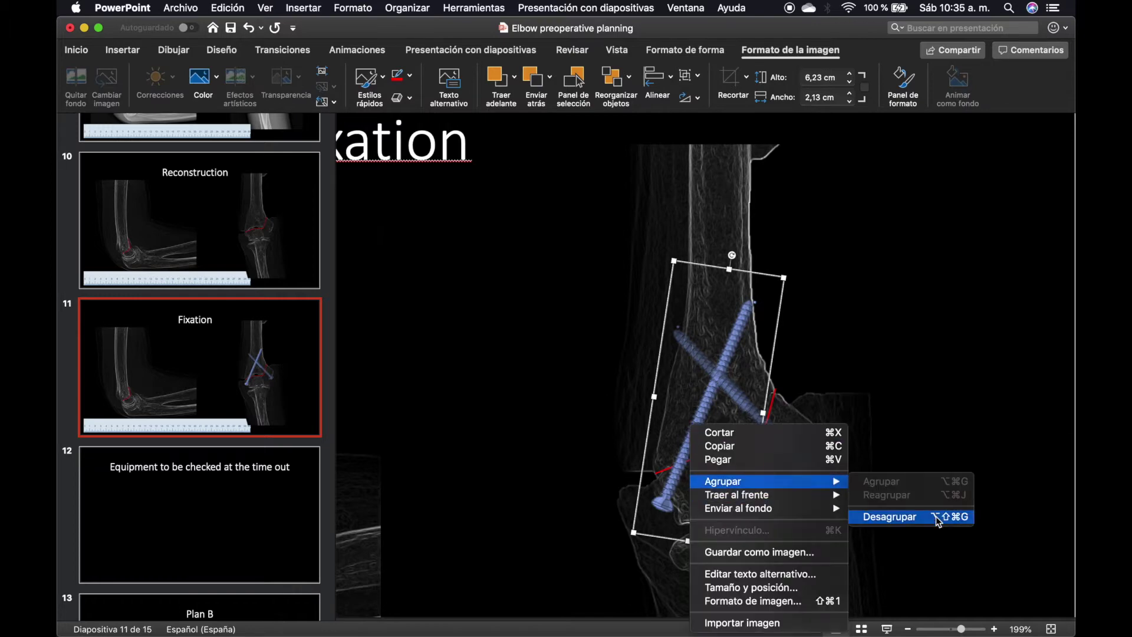
click(939, 517)
click(284, 89)
click(298, 112)
click(283, 89)
click(487, 129)
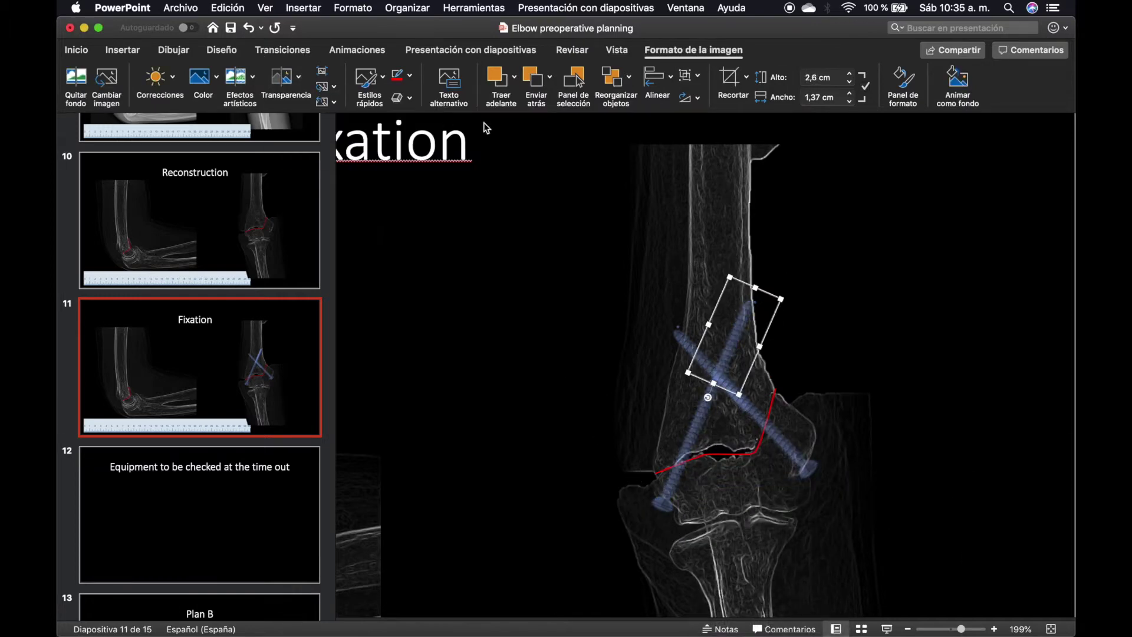
click(1051, 628)
click(1022, 498)
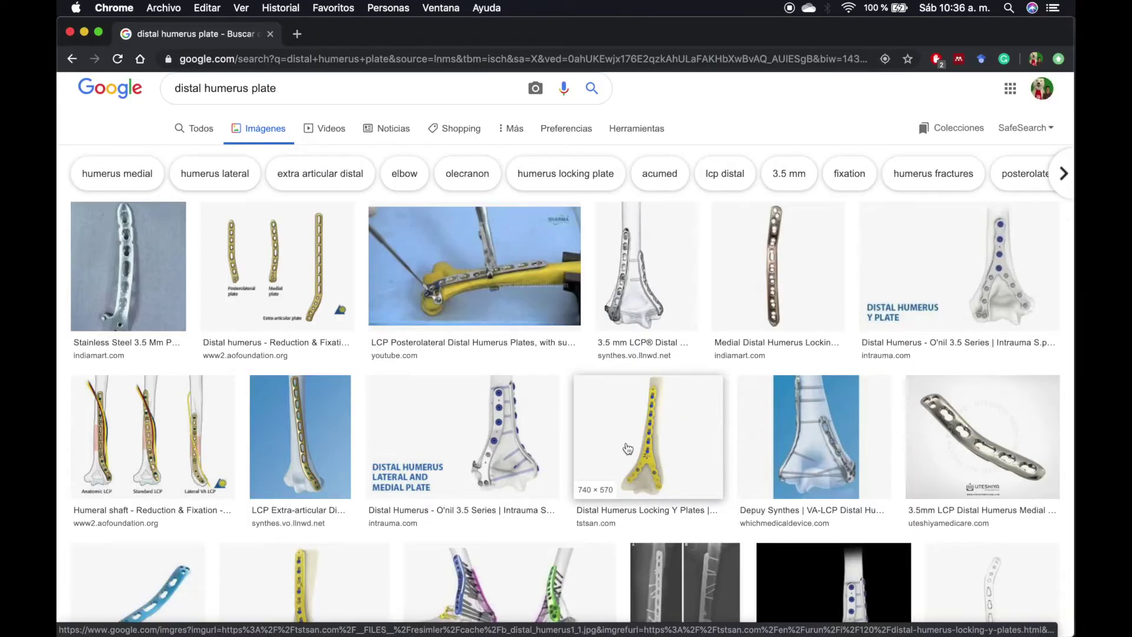
Step: Browse the distal humerus plate images and open the humerus compression plate product page
scroll(627, 448, down, 1)
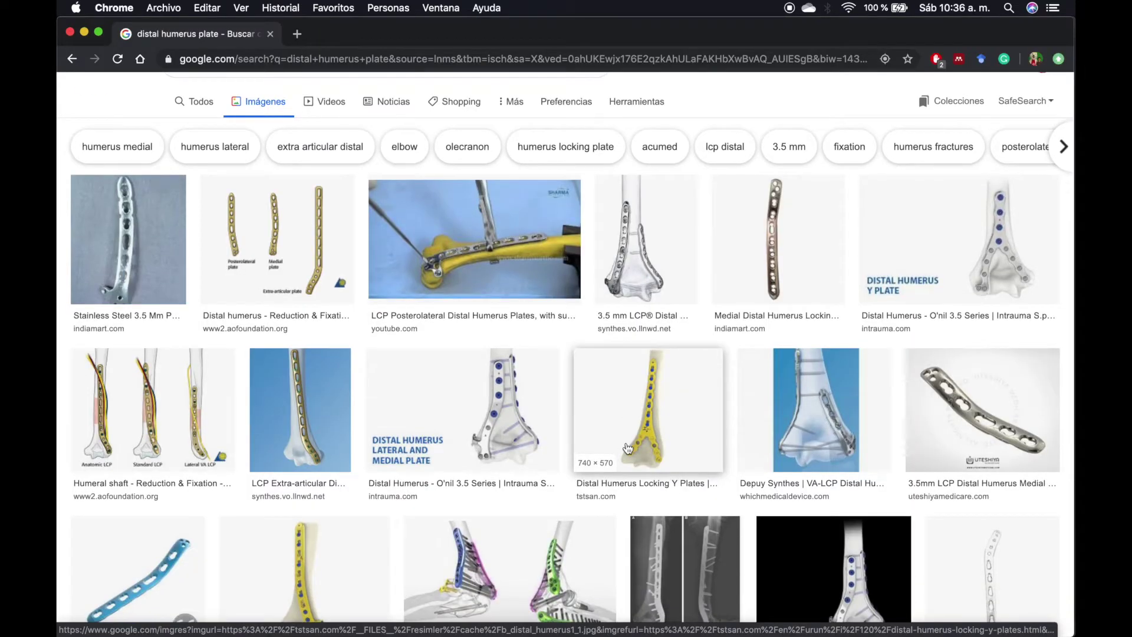
scroll(59, 447, down, 3)
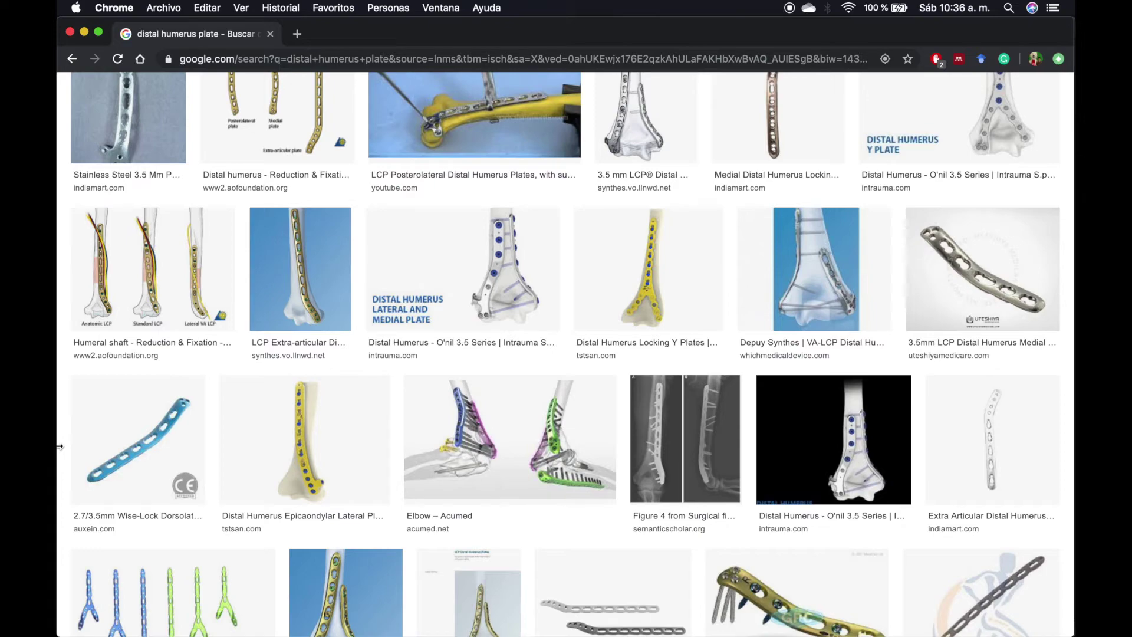
scroll(59, 446, down, 7)
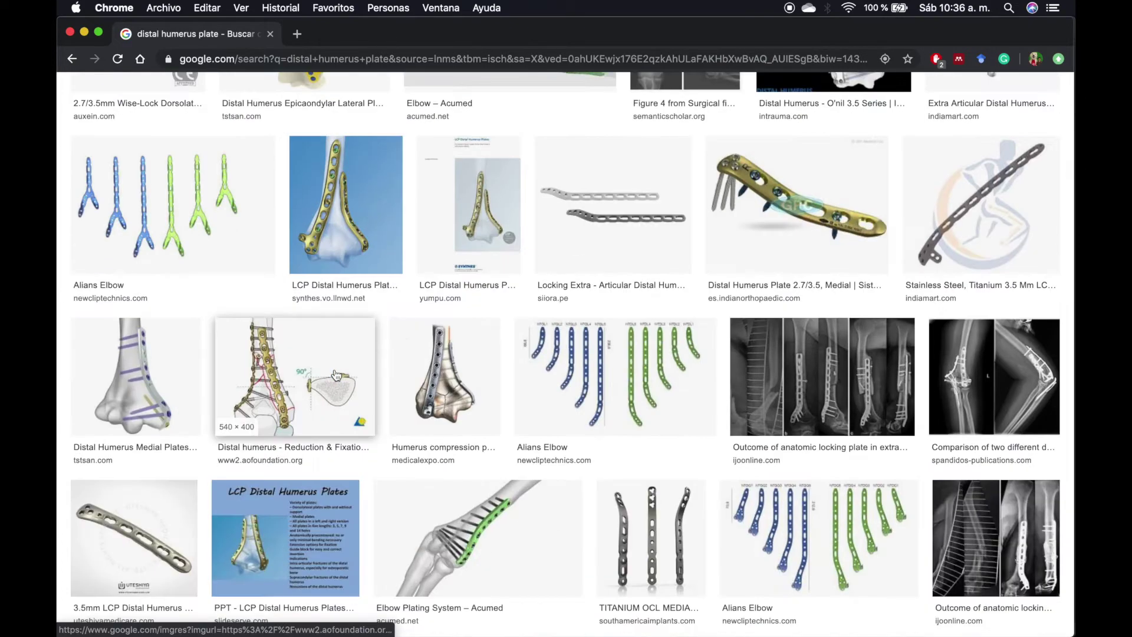
click(452, 368)
click(798, 428)
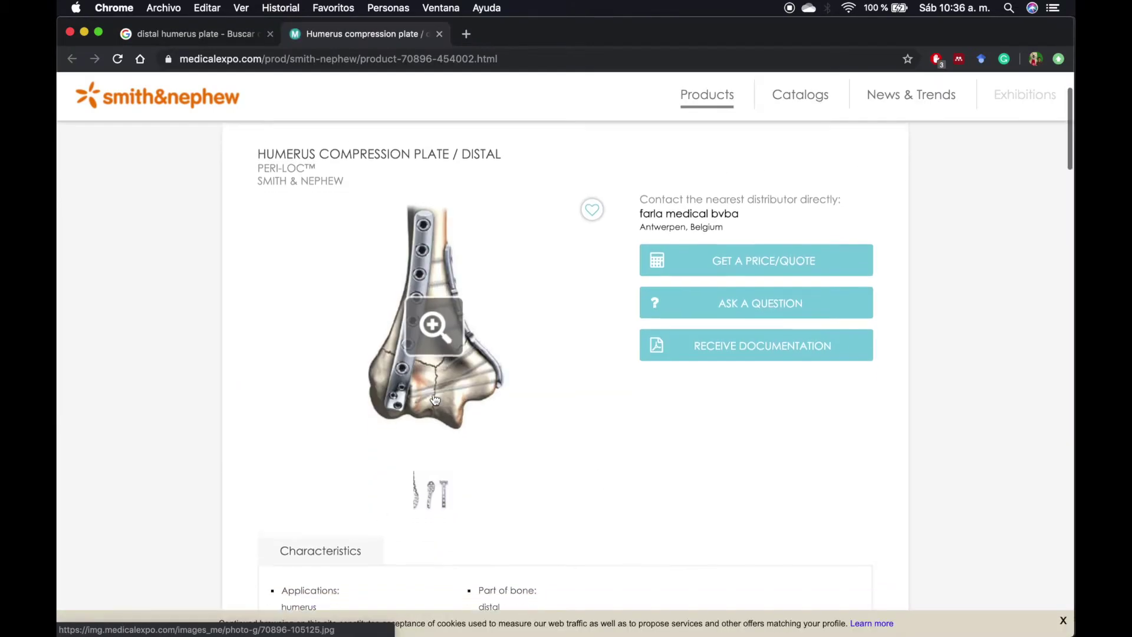
scroll(435, 399, down, 6)
scroll(434, 399, up, 5)
Step: Dismiss the documentation form, close the product tab, and preview the 3.5 mm LCP plate image
click(702, 300)
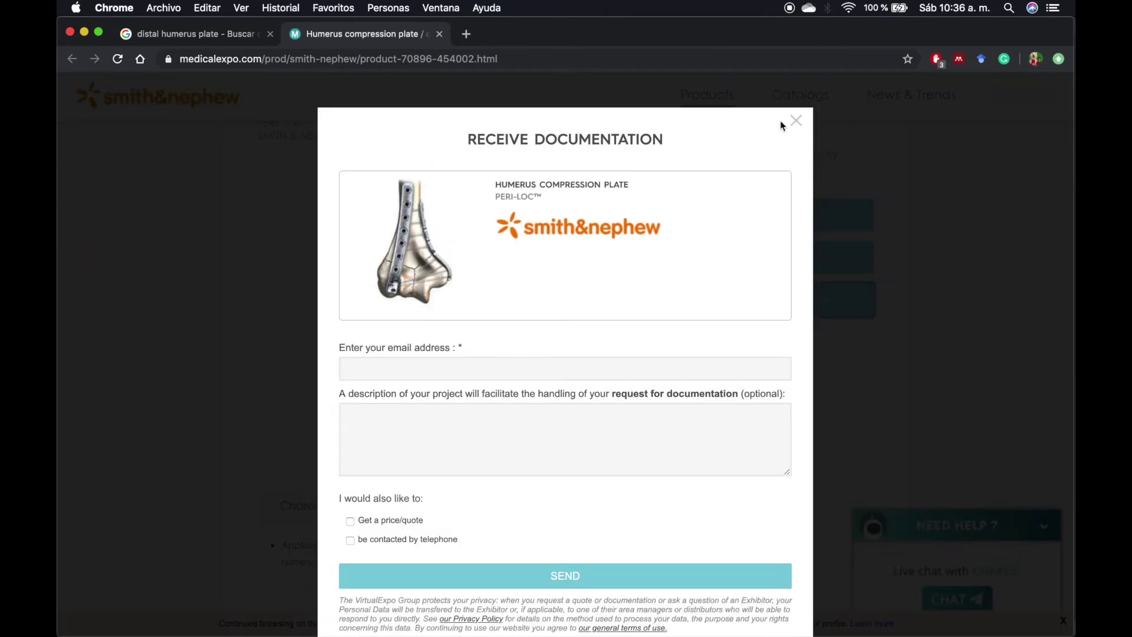
click(796, 121)
key(super+w)
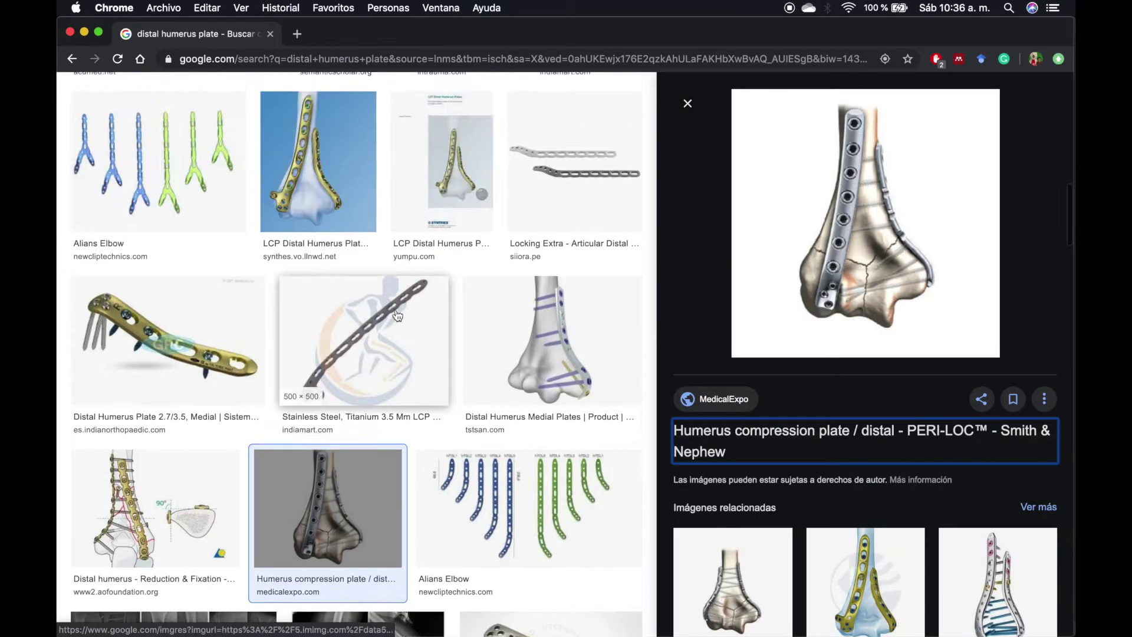
scroll(398, 315, up, 10)
click(580, 295)
Step: Open the Synthes technique guide PDF and scroll to the 3.5 mm LCP distal humerus plate implant tables
click(796, 382)
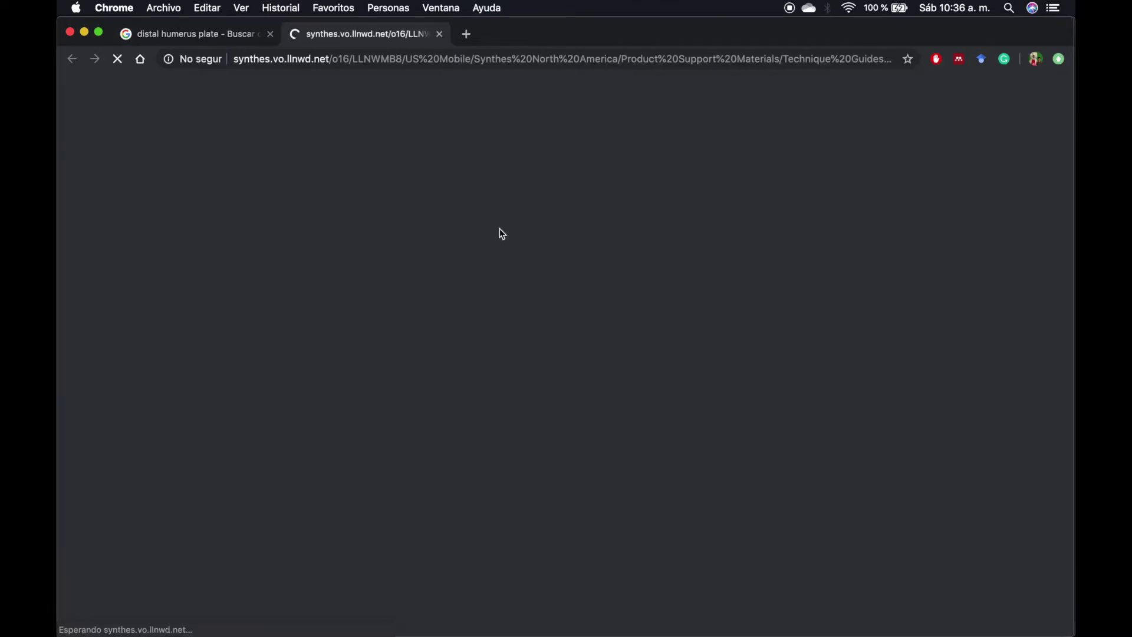
scroll(462, 307, down, 10)
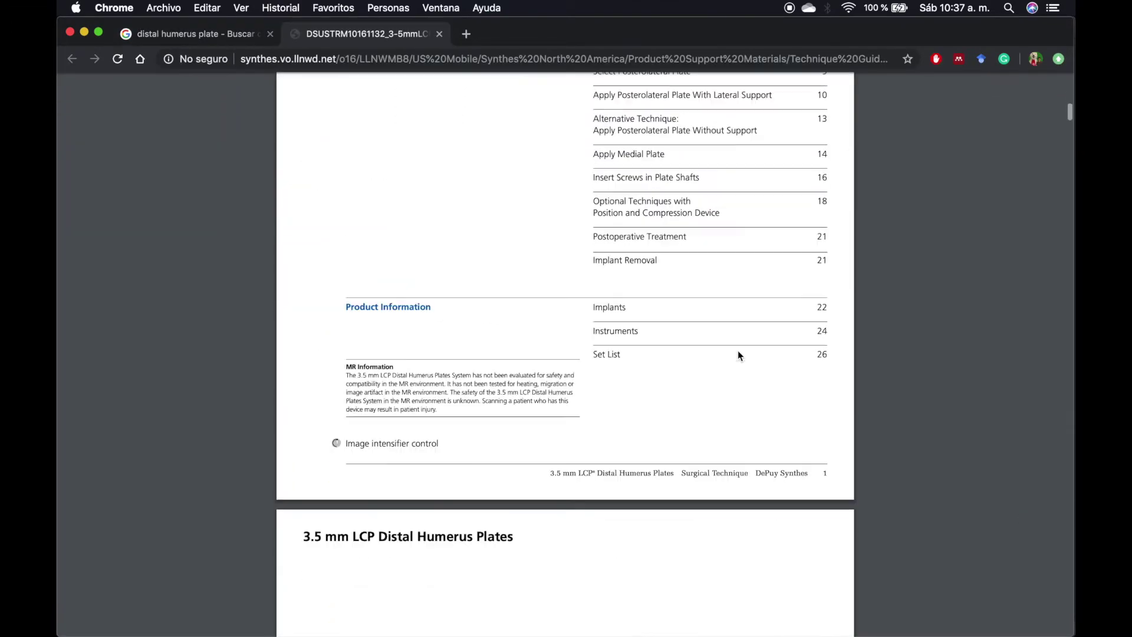
scroll(738, 354, down, 5)
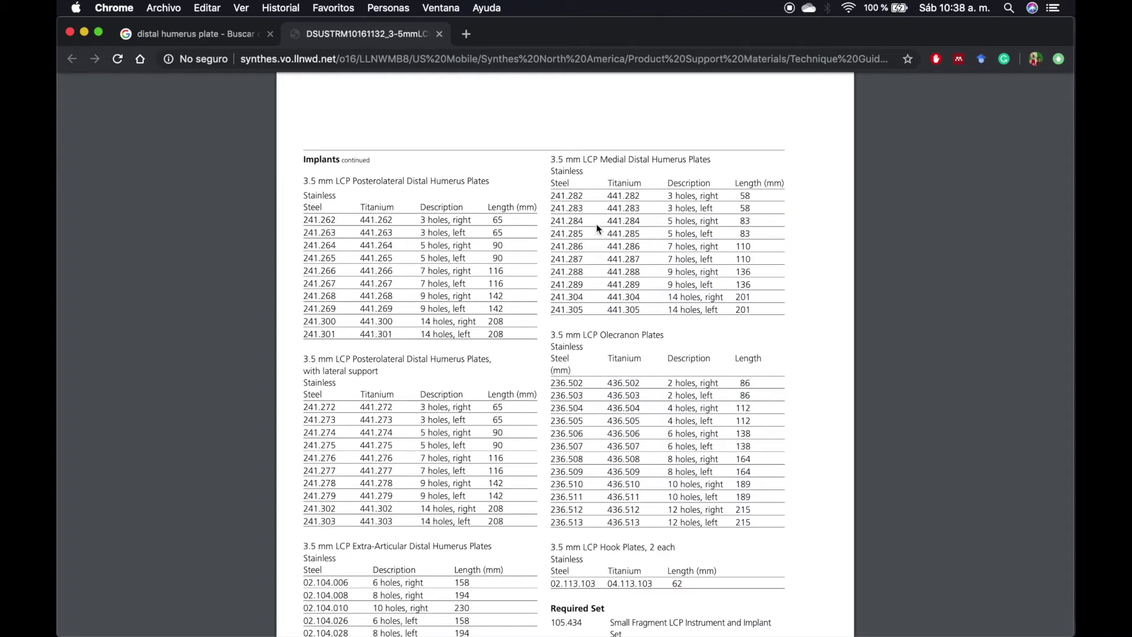
drag(762, 198, 767, 199)
scroll(815, 241, up, 1)
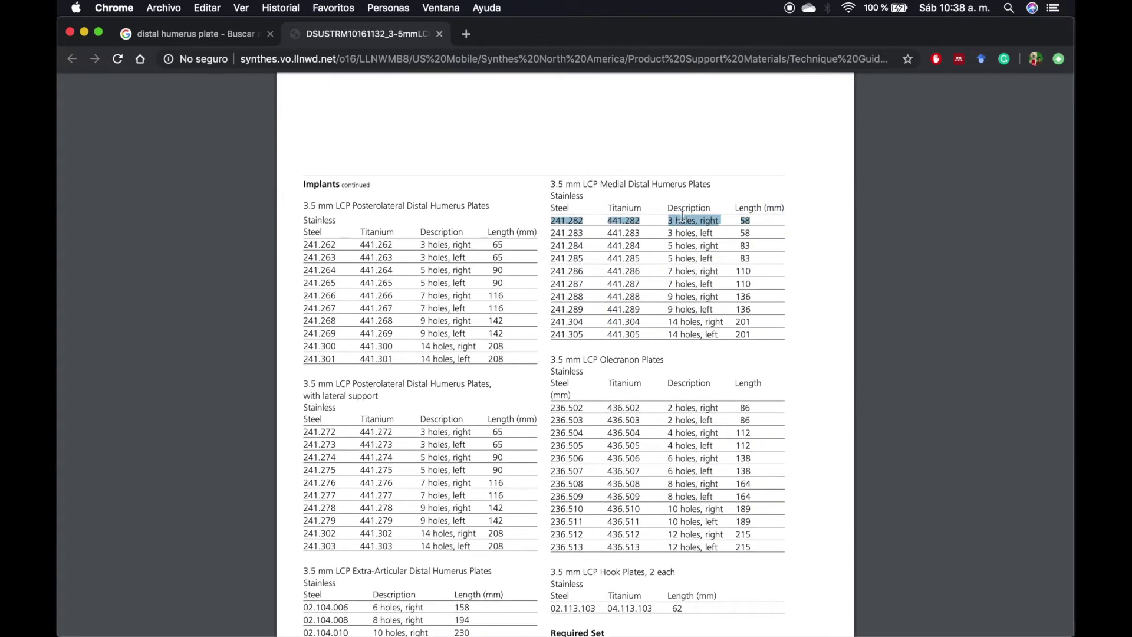
scroll(812, 309, down, 4)
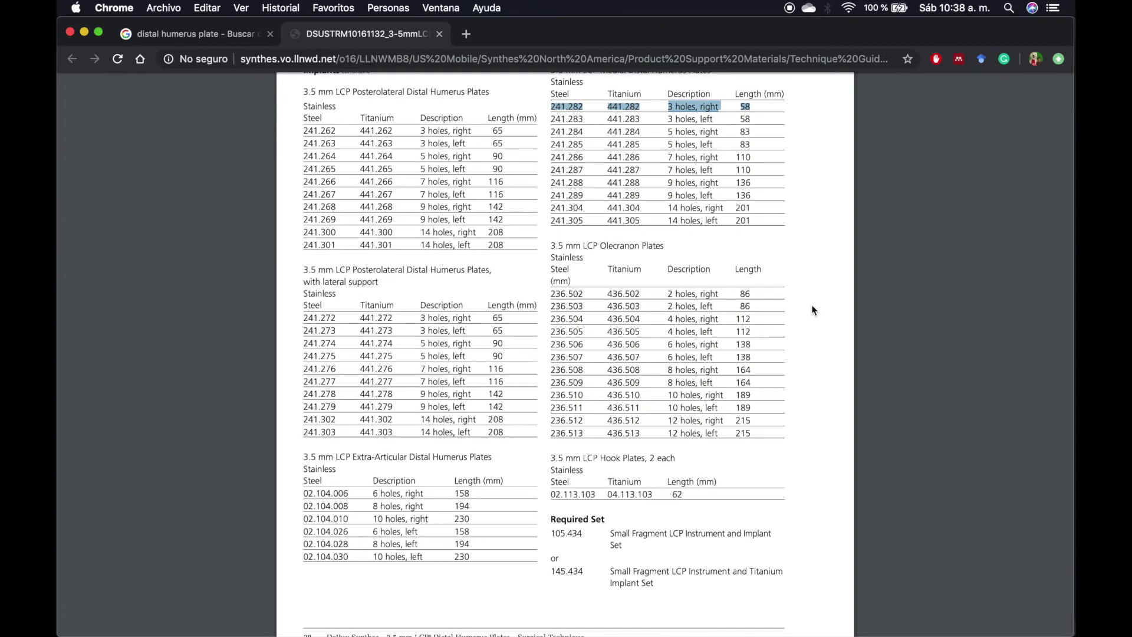
scroll(812, 310, up, 3)
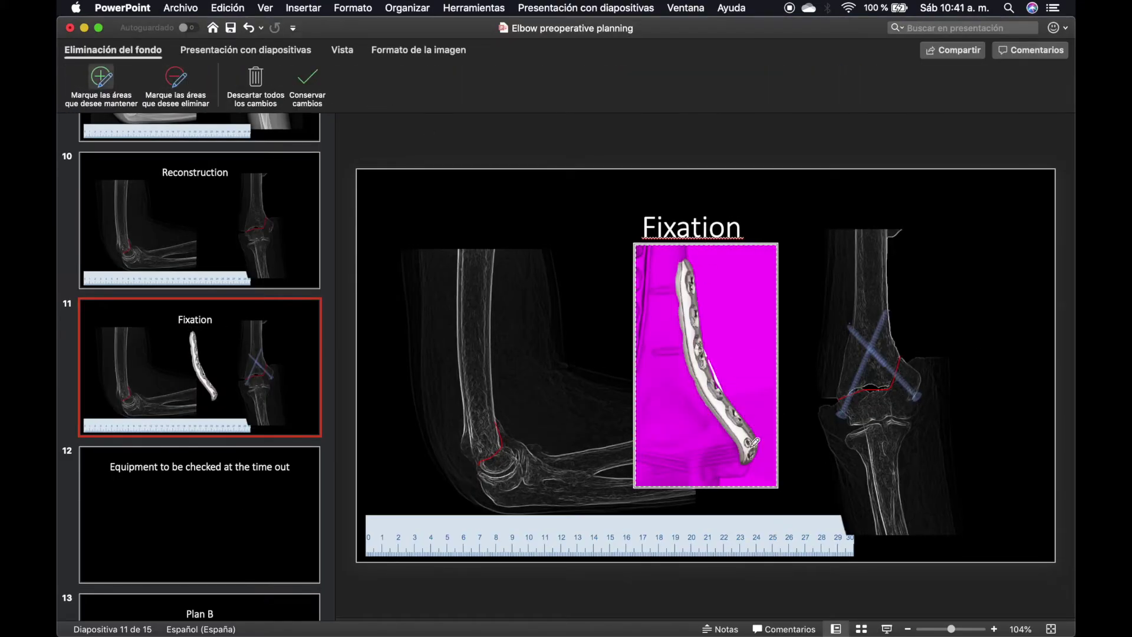
Step: Finish removing the plate's background and apply an artistic effect to it
click(754, 441)
click(199, 97)
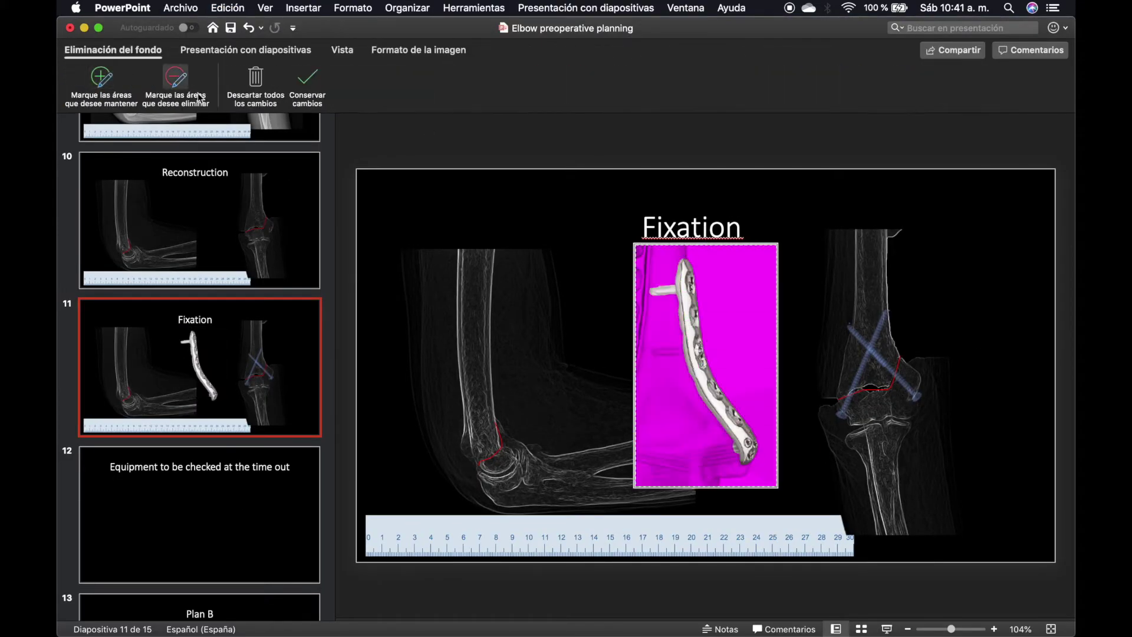
click(308, 83)
click(239, 86)
click(307, 128)
Step: Move, rotate and resize the plate to lie along the distal humerus on the right X-ray
drag(694, 375, 571, 462)
drag(570, 325, 879, 342)
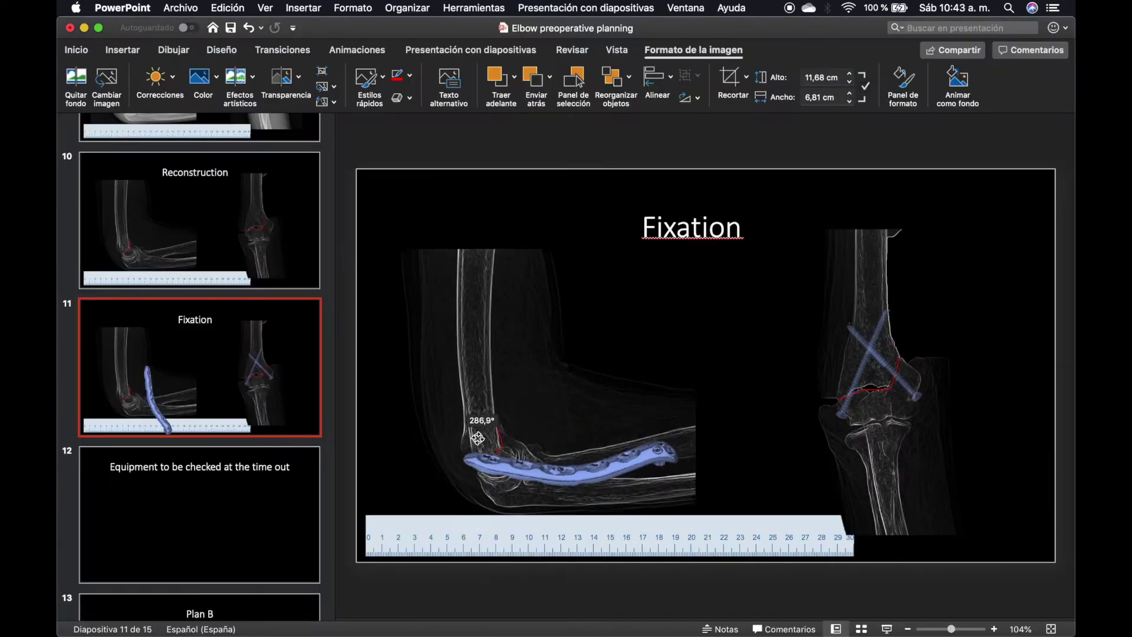
drag(885, 277, 911, 280)
key(Escape)
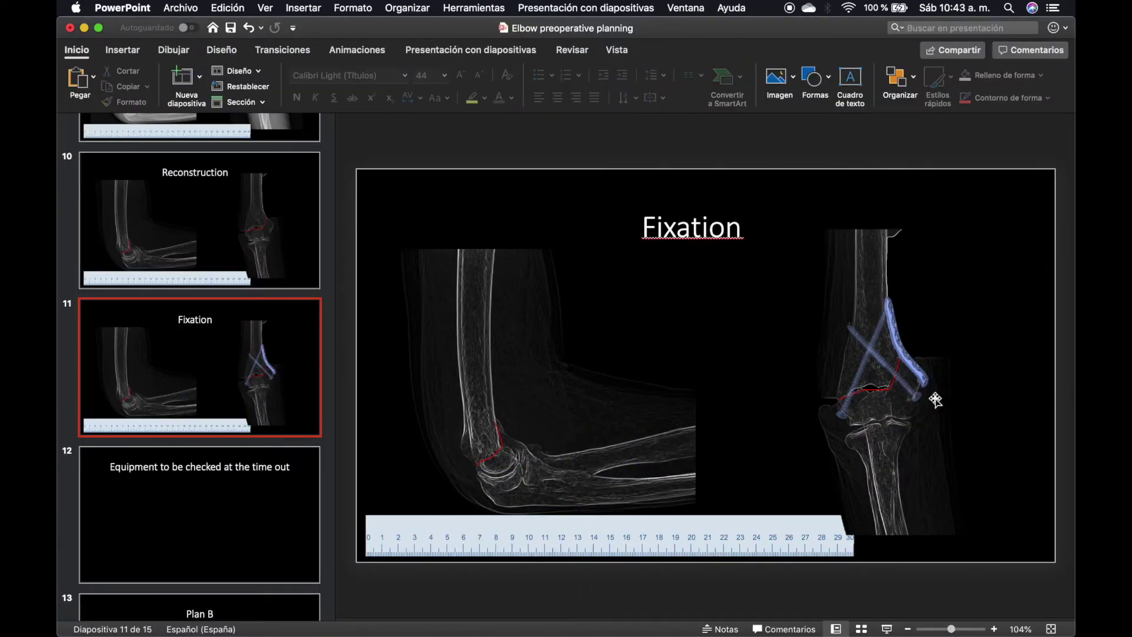
click(570, 607)
Step: Browse the 'reconstruction plates 3.5' image results and preview a plate image
click(262, 144)
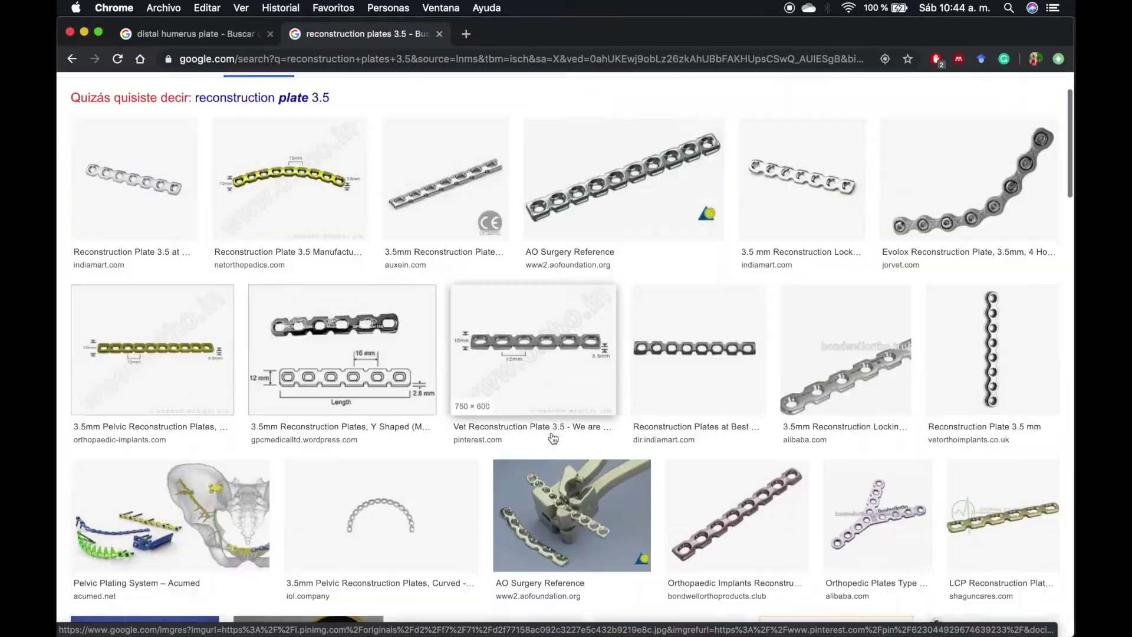
scroll(529, 417, down, 5)
scroll(530, 418, down, 10)
click(599, 354)
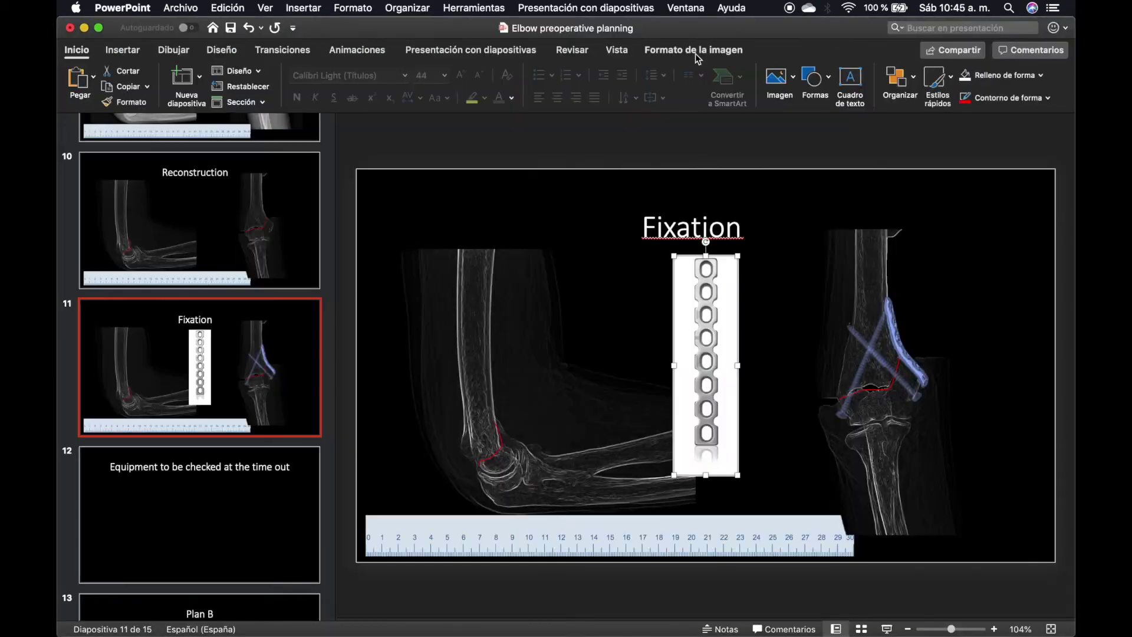
Step: Position the blue plate on the left elbow X-ray, aligned along the humerus shaft
click(693, 49)
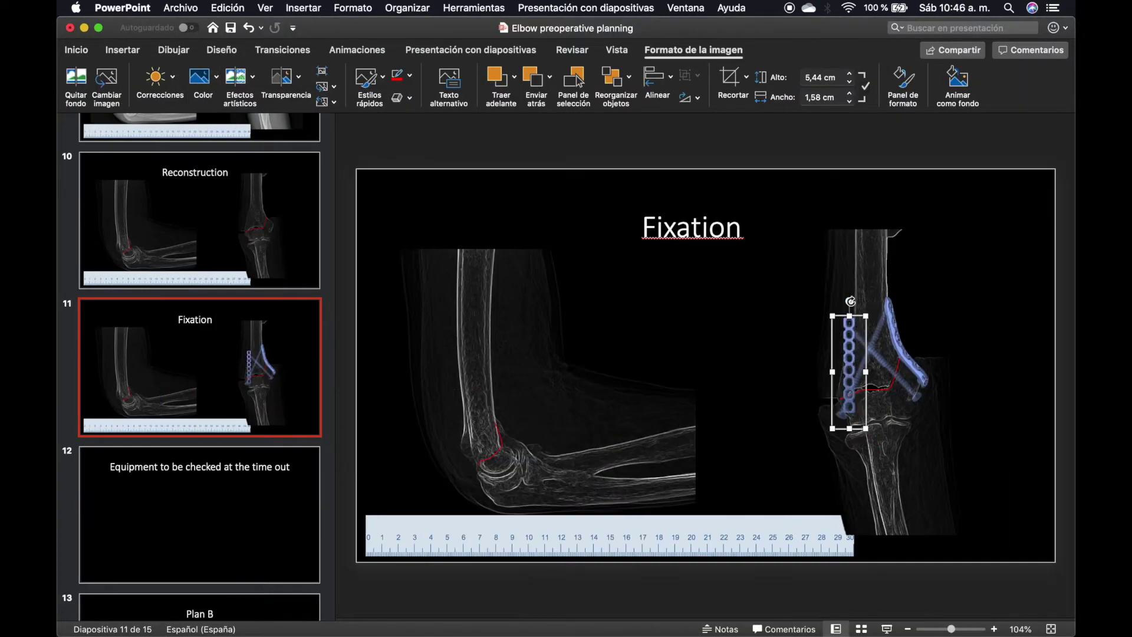
key(Escape)
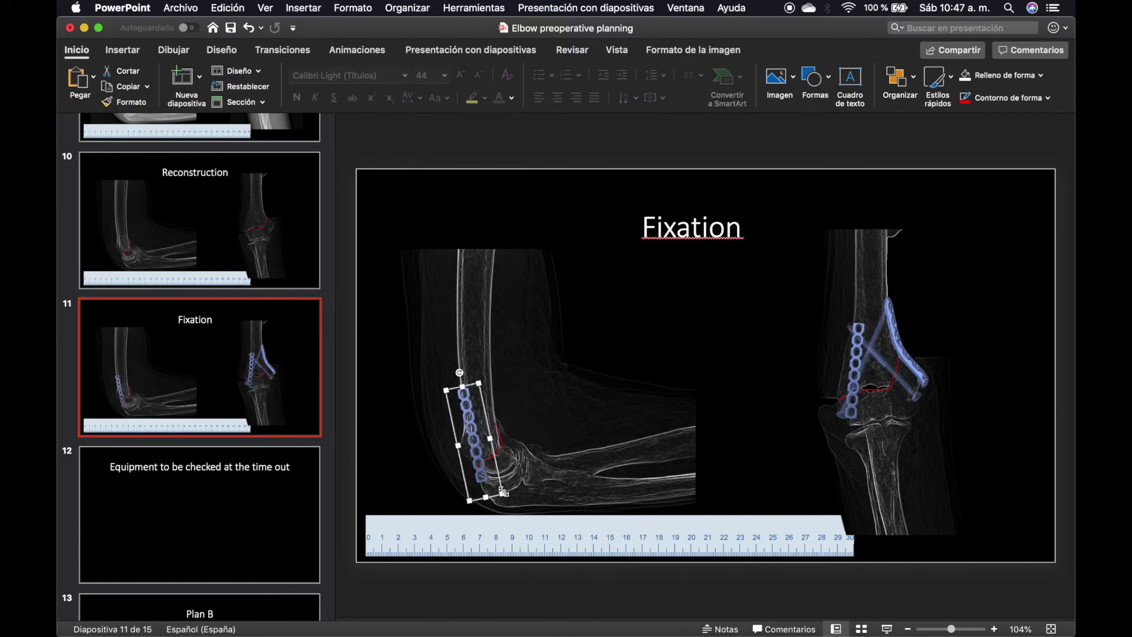
drag(504, 491, 489, 471)
scroll(489, 471, up, 5)
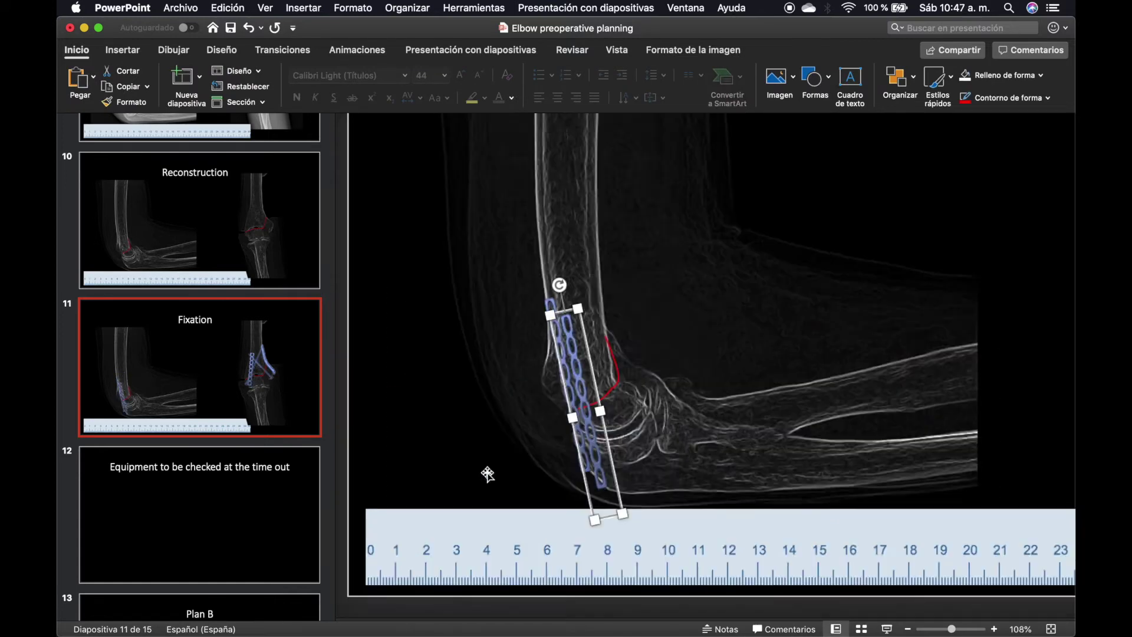
mouse_move(590, 457)
mouse_down()
mouse_move(654, 471)
mouse_move(590, 448)
mouse_up()
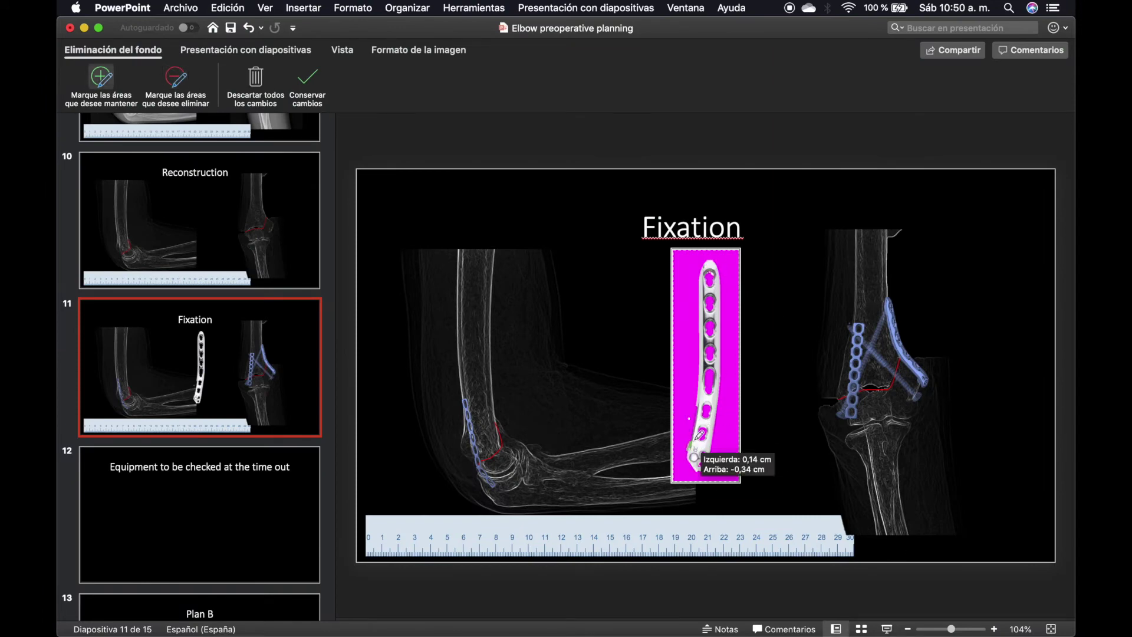
Step: Move the cut-out plate onto the right X-ray and the small plate piece over the left X-ray
drag(695, 453, 896, 394)
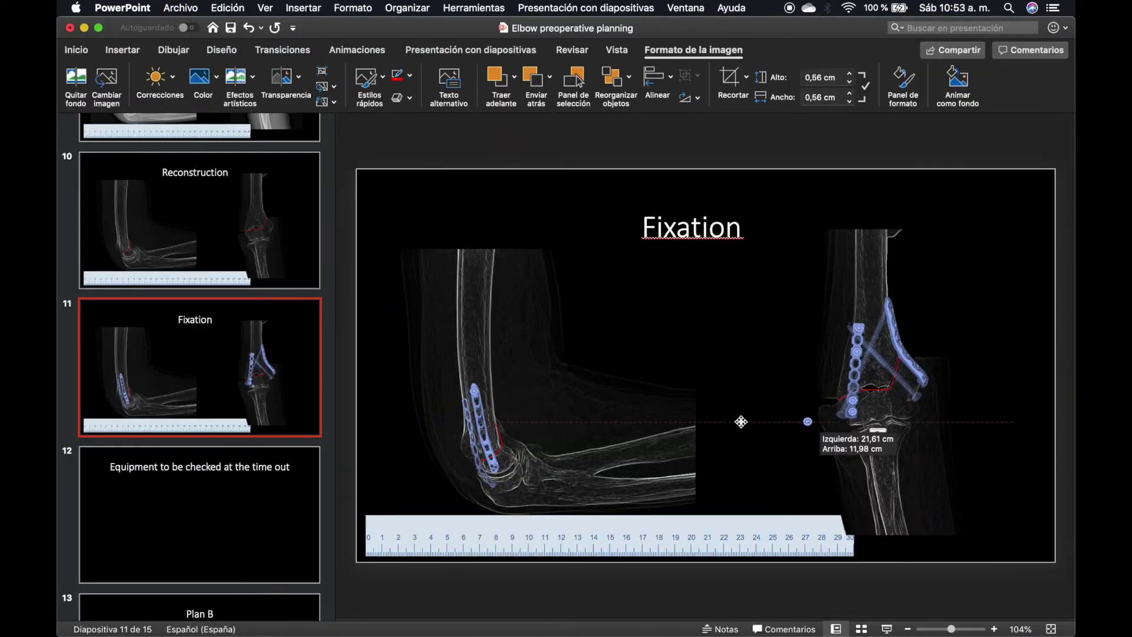
drag(741, 422, 492, 432)
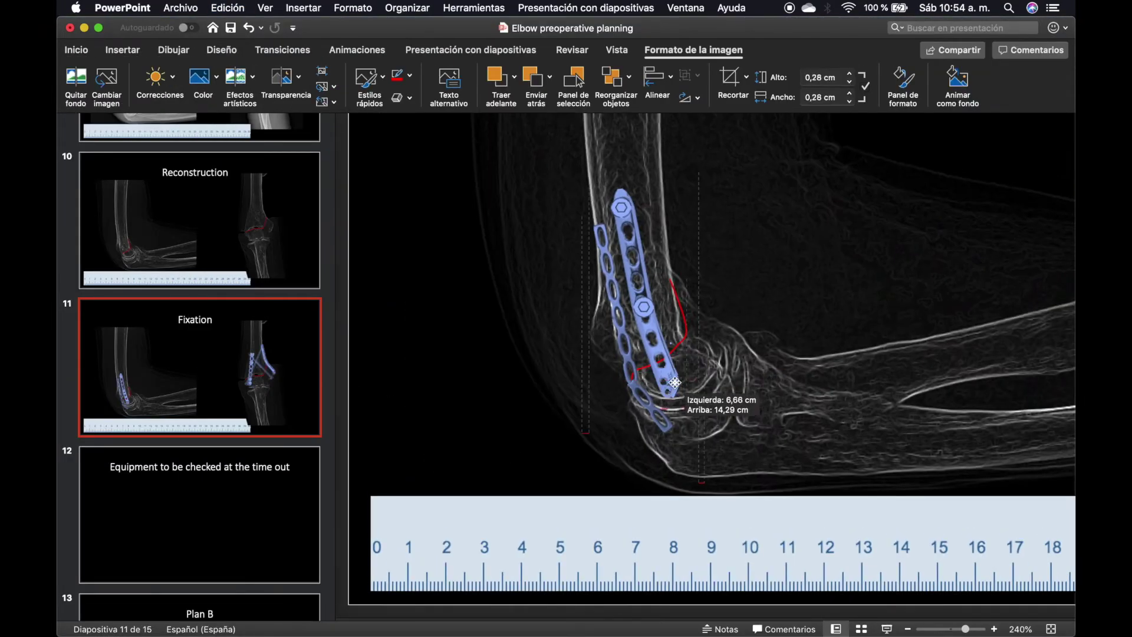
key(Tab)
key(Tab)
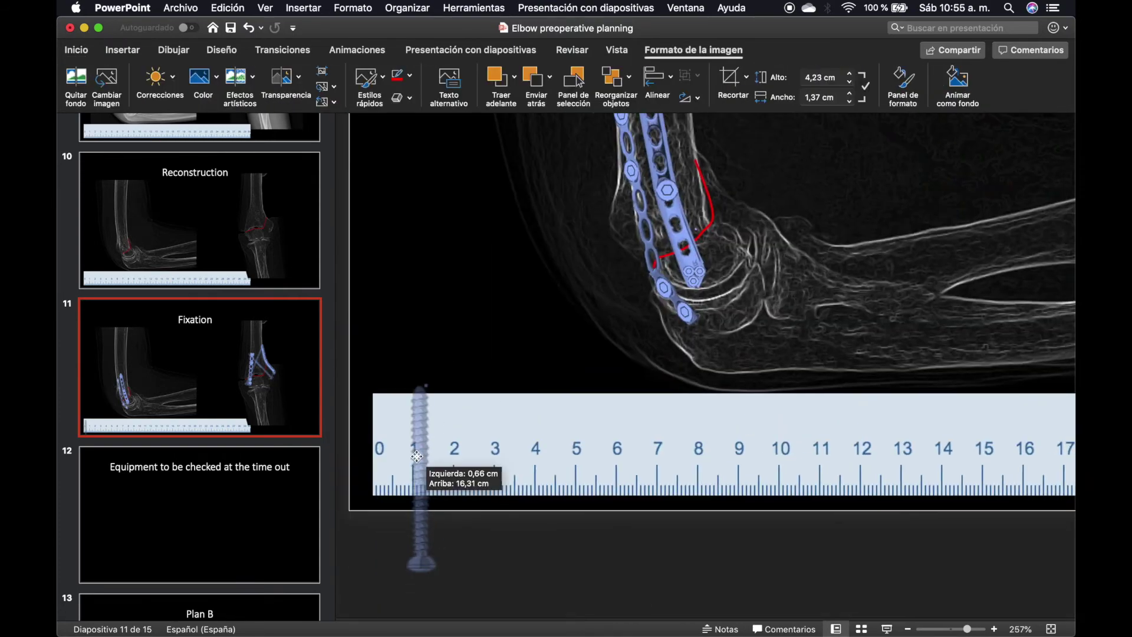
Step: Size the blue screw against the ruler, then rotate, shorten and place it across the plate
drag(419, 439, 428, 433)
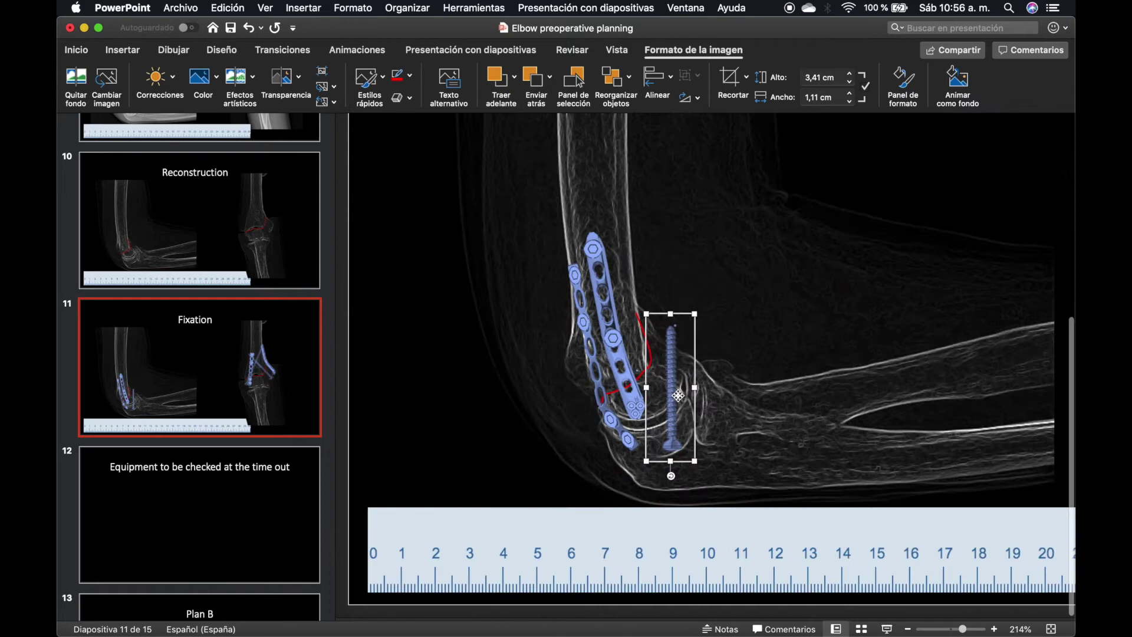
drag(677, 392, 611, 323)
drag(654, 283, 595, 265)
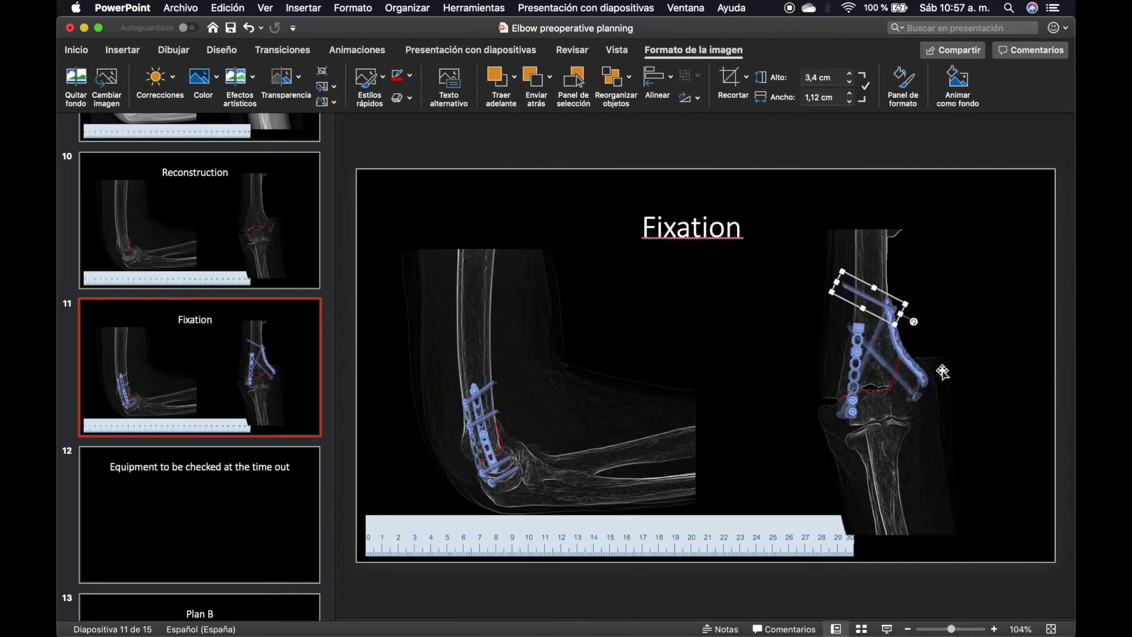
scroll(942, 371, up, 5)
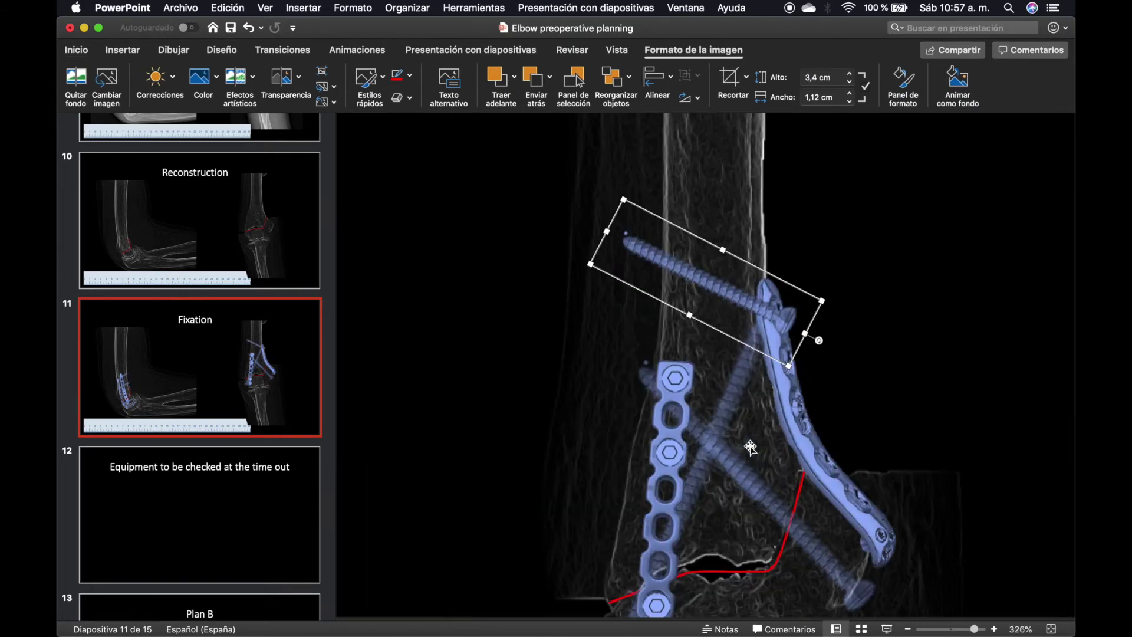
click(674, 355)
drag(607, 232, 671, 261)
Step: Duplicate the screw and angle the copy across the bone of the right X-ray
key(super+v)
drag(842, 405, 713, 348)
scroll(713, 348, down, 1)
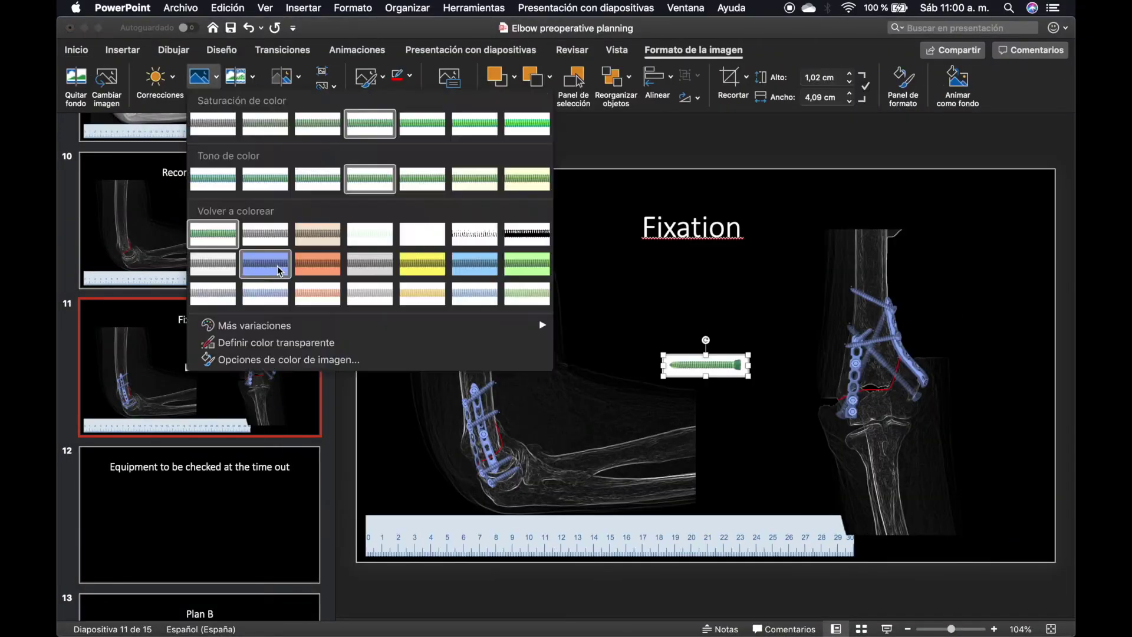
Step: Recolour the screw blue, shrink it onto the bone, and start the equipment list on slide 12
click(277, 267)
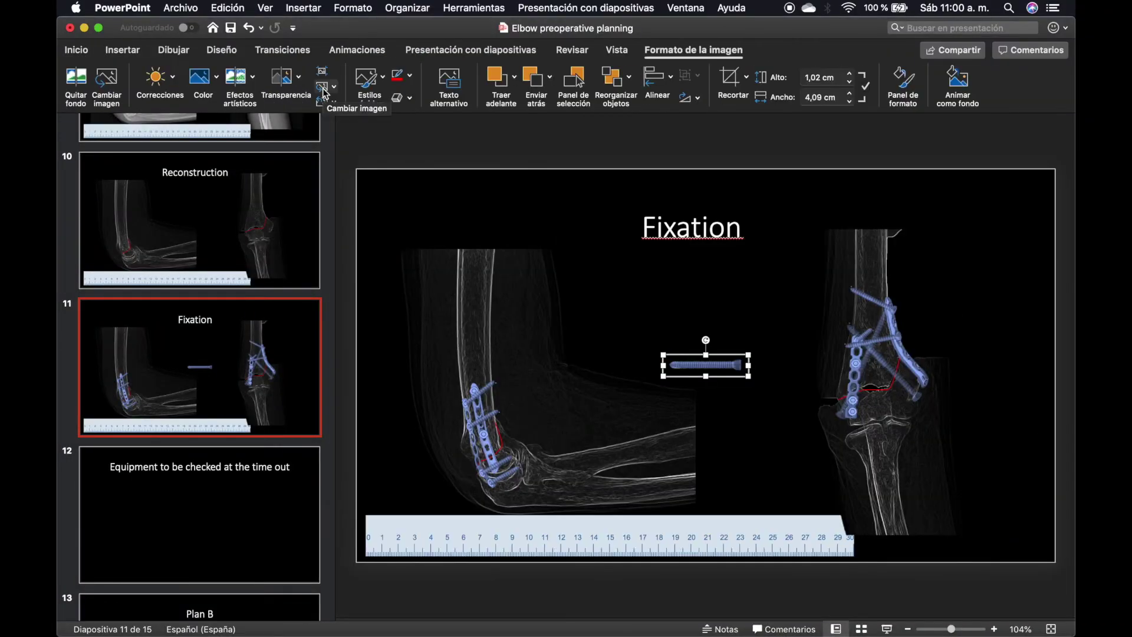
drag(461, 448, 458, 465)
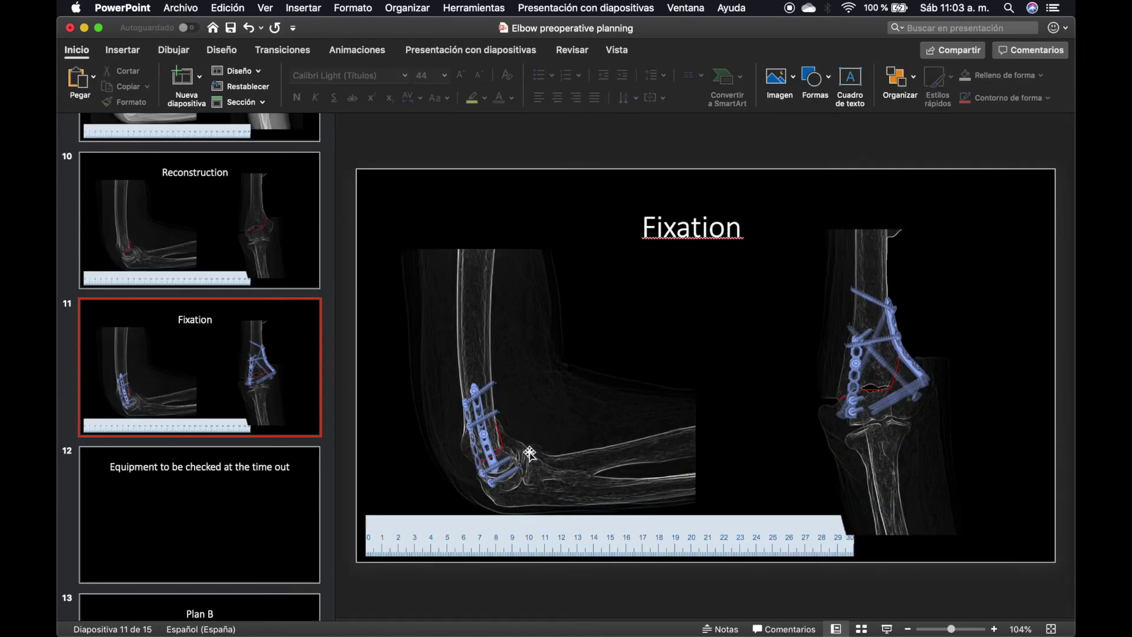
key(Down)
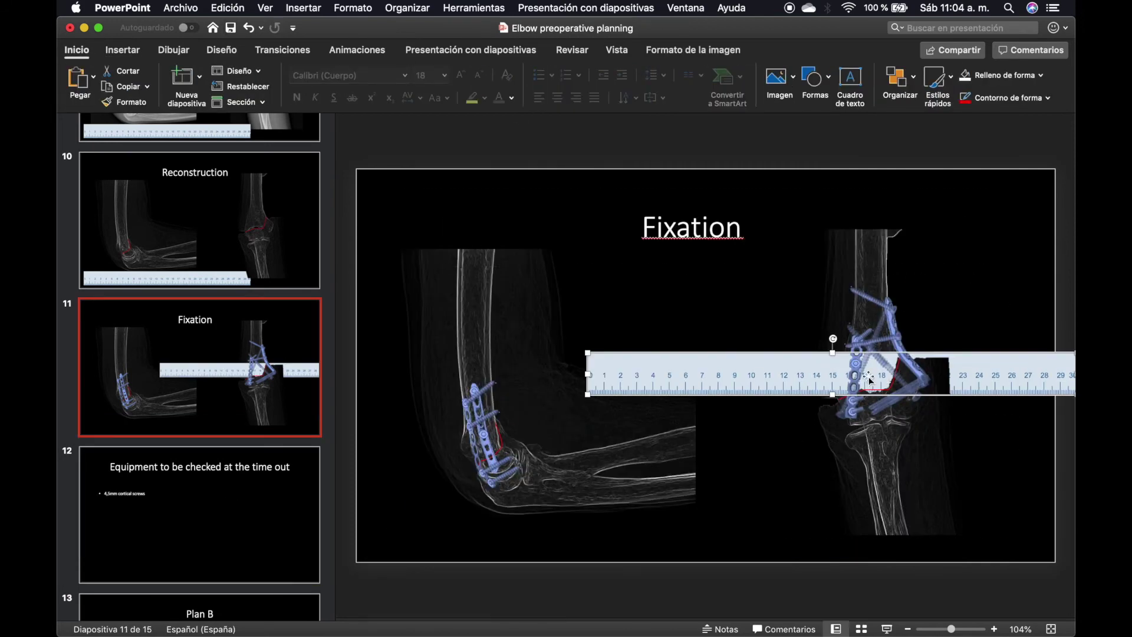
Step: Move and stretch the ruler over the right X-ray, tilting it in line with the bone
drag(632, 396, 619, 392)
drag(814, 383, 1048, 395)
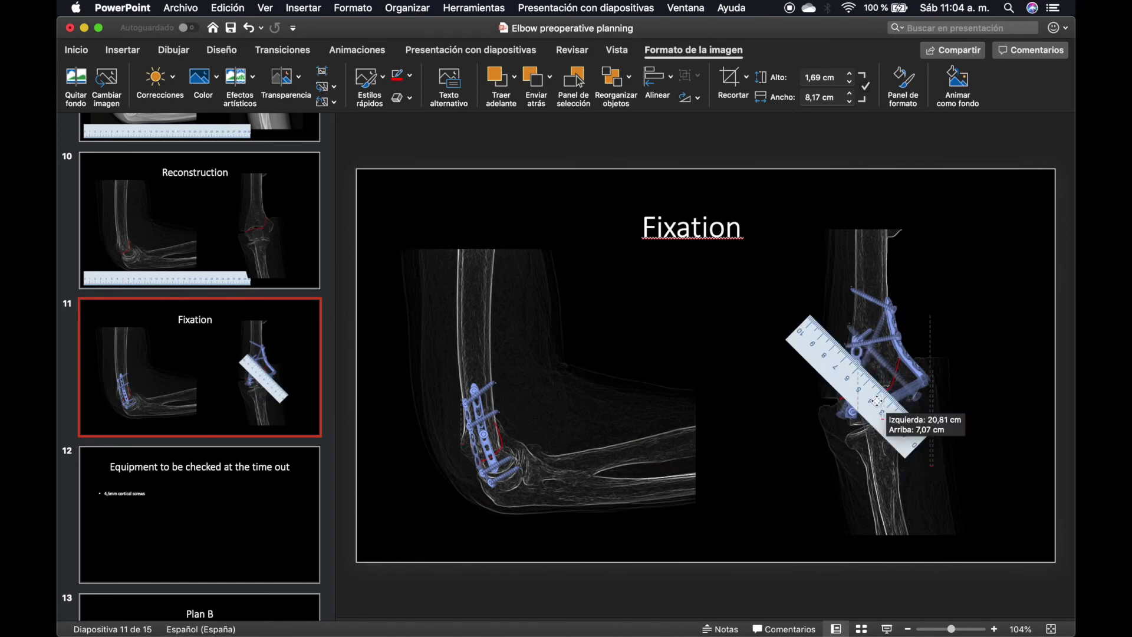
scroll(652, 391, up, 5)
drag(652, 391, 662, 387)
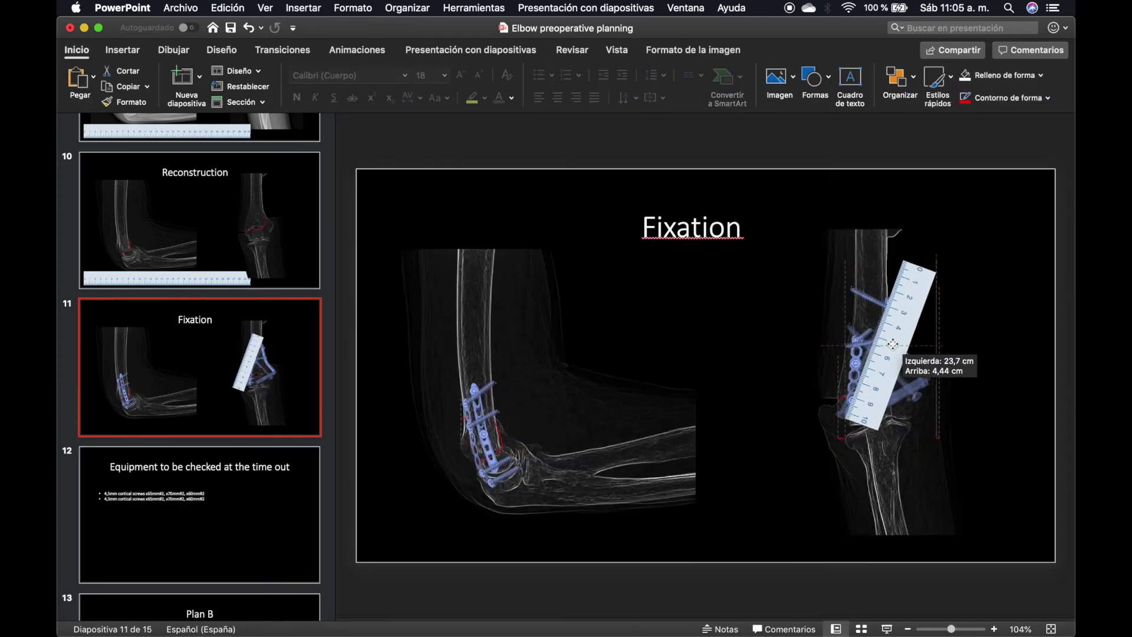
Step: Add bullets for 3,5mm cortical screws, reconstruction plate 3,5 and distal humerus medial anatomical plate, plus an empty bullet
drag(920, 412, 872, 460)
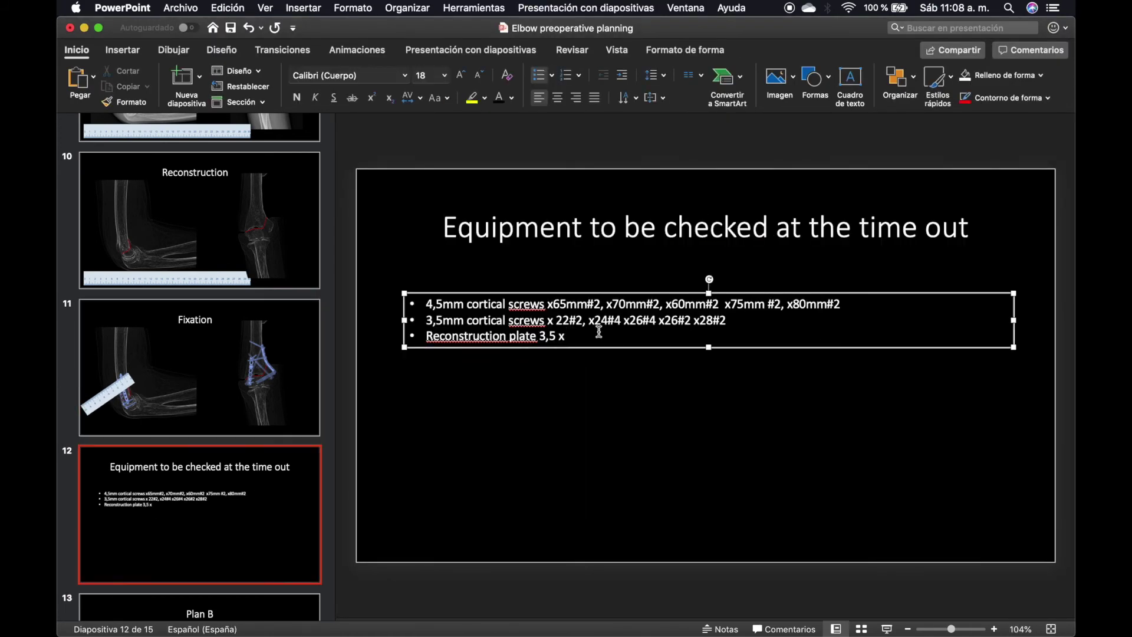
text(#1 x7H#1 x8H)
key(Return)
text(di)
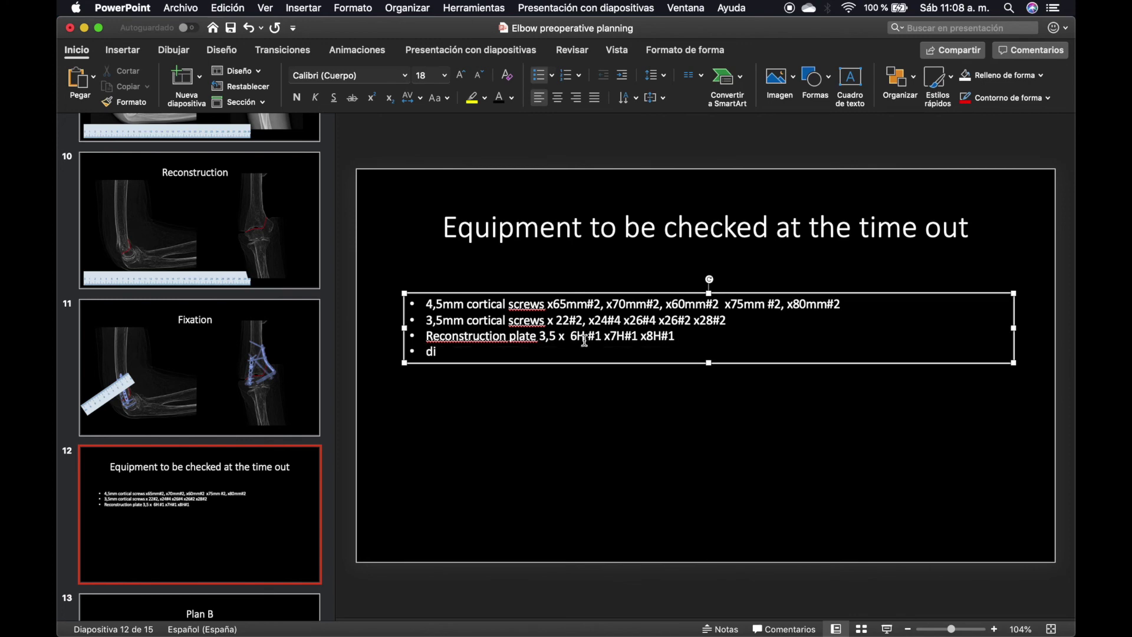
text(#1, x4H)
click(734, 322)
key(Return)
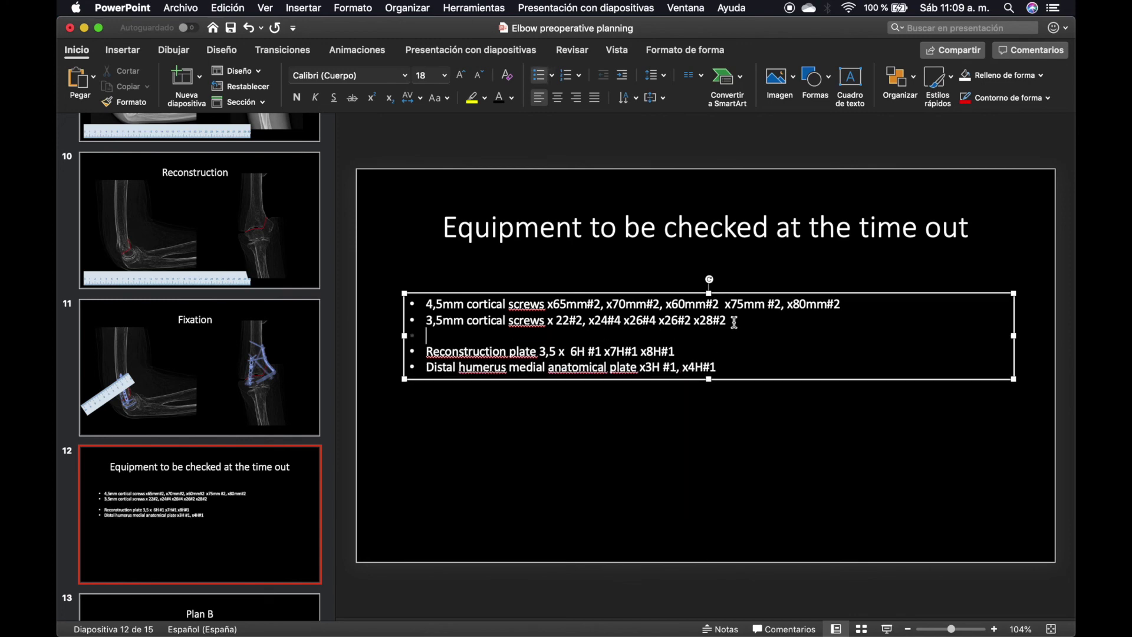
key(super+Tab)
key(super+Tab)
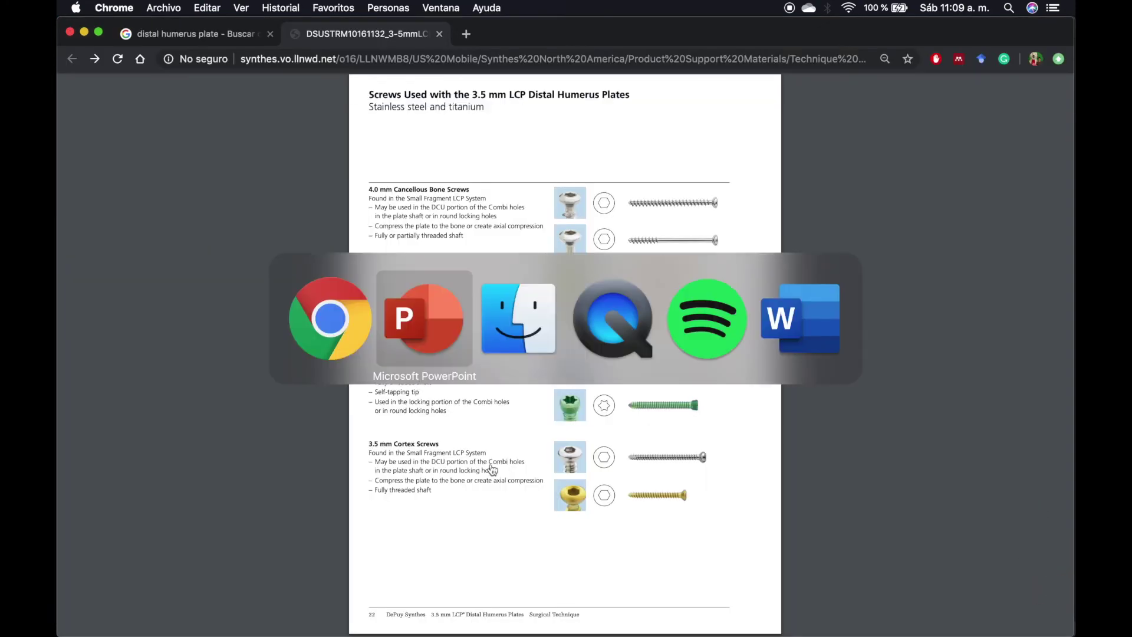
Step: Add the line '2,7mm locked screws x 40mm#6 x45mm#6', checking sizes in the catalogue PDF
scroll(566, 319, down, 5)
text(2,7mm locked screws x 40mm#6 x)
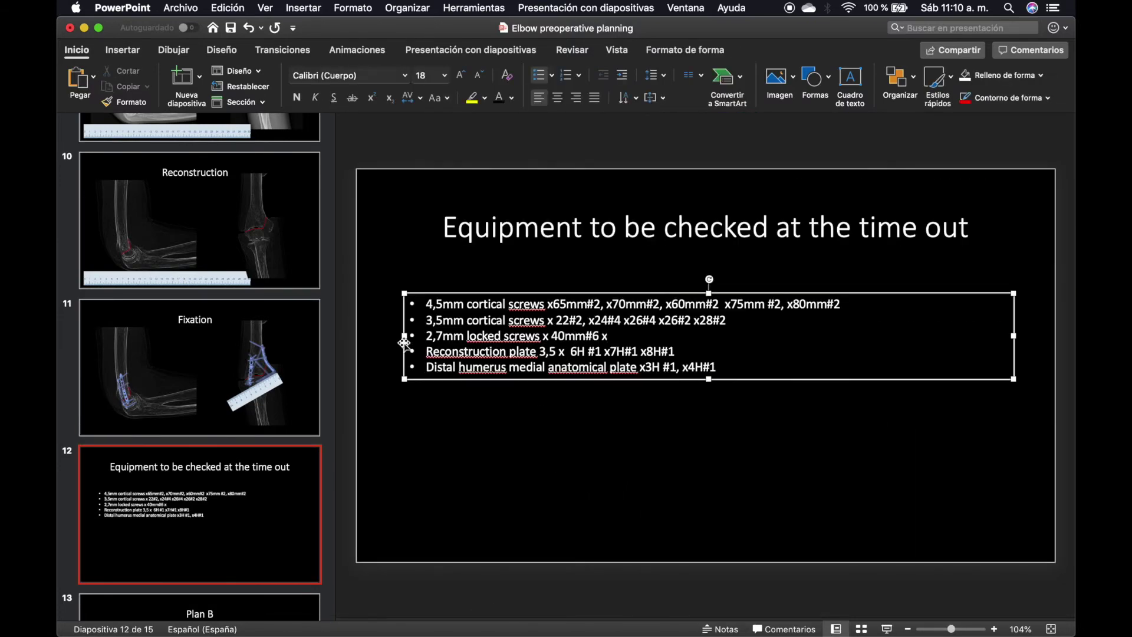
key(super+Tab)
scroll(823, 467, down, 5)
key(super+Tab)
text(4)
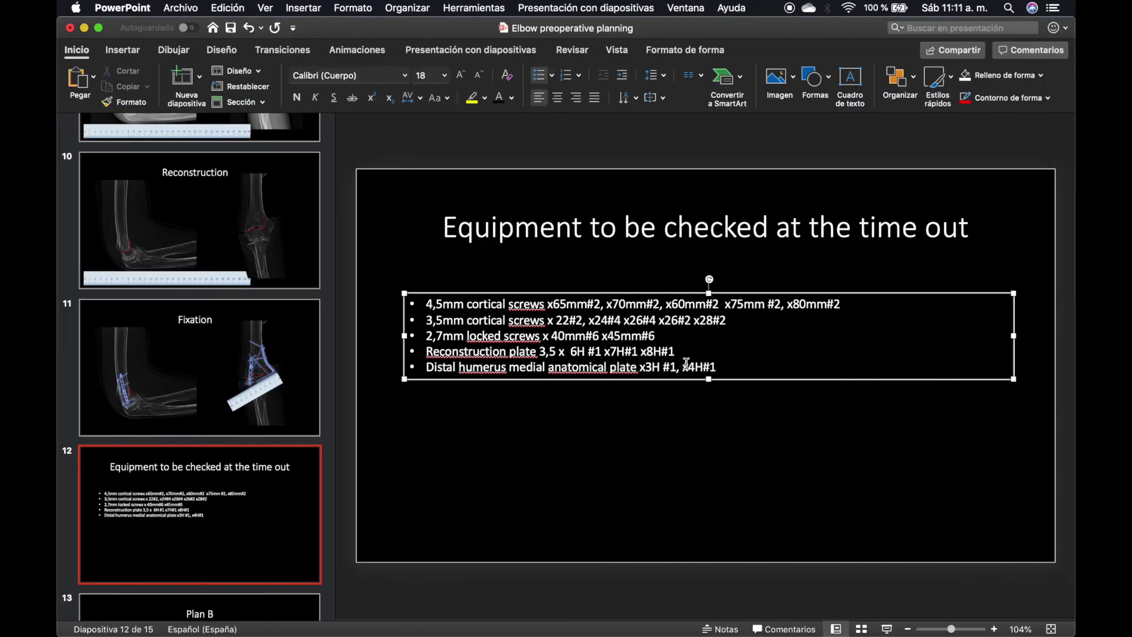